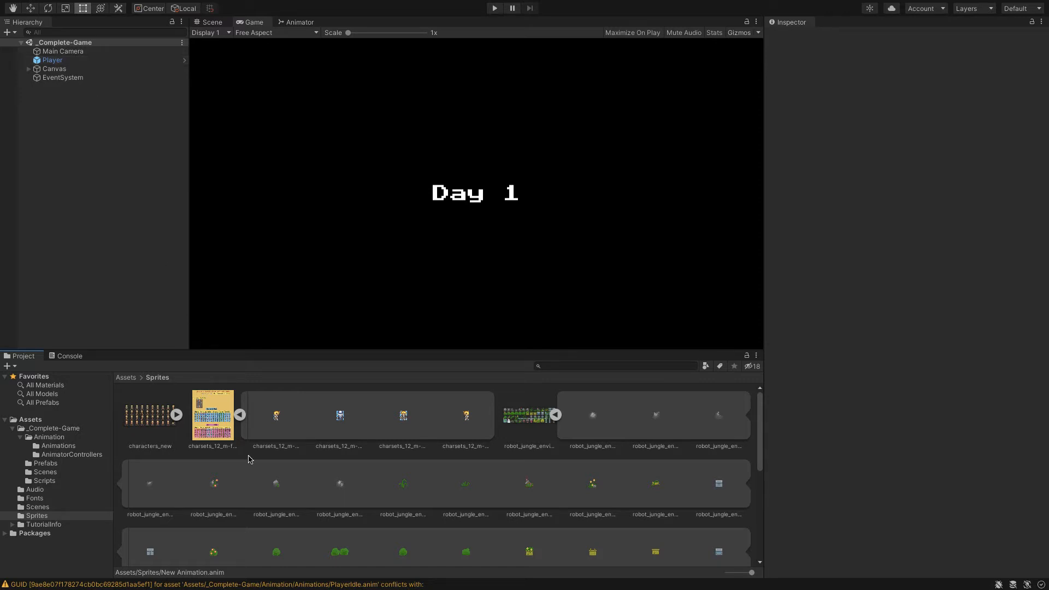
Collapse the expanded sprite sheets in the Sprites folder, leaving only robot_jungle_enviroment expanded
{"action": "left_click", "coordinate": [240, 414]}
{"action": "left_click", "coordinate": [302, 415]}
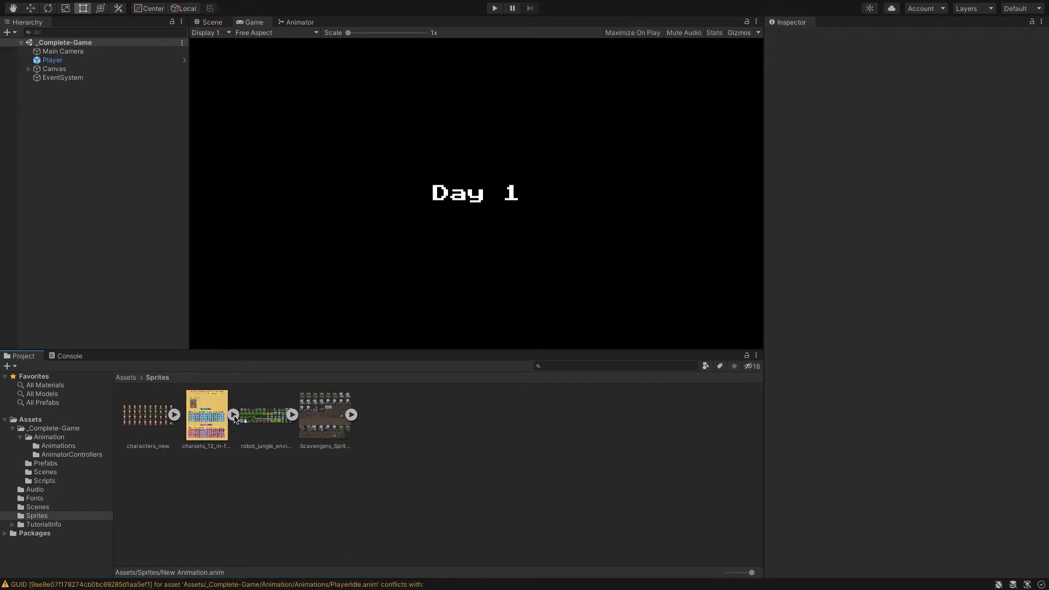
{"action": "left_click", "coordinate": [293, 416]}
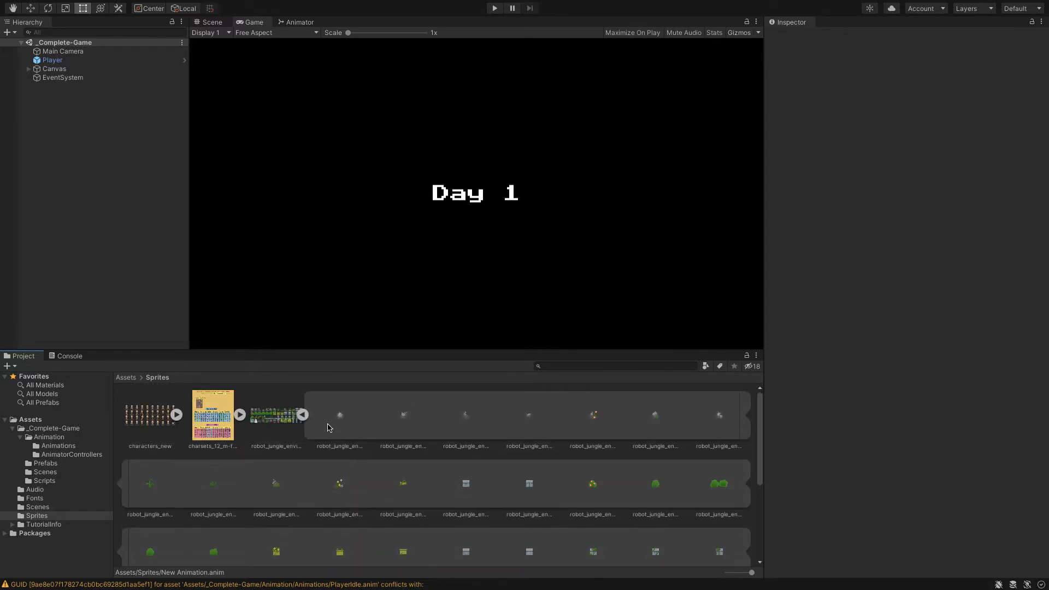
{"action": "scroll", "coordinate": [352, 418], "scroll_direction": "down", "scroll_amount": 3}
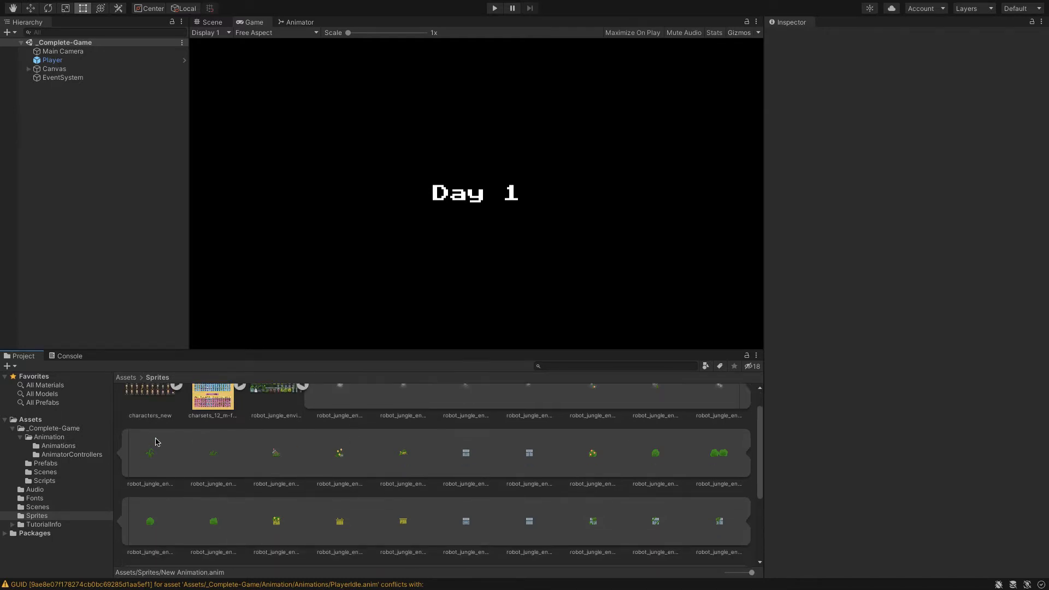
{"action": "scroll", "coordinate": [159, 441], "scroll_direction": "up", "scroll_amount": 2}
{"action": "scroll", "coordinate": [279, 408], "scroll_direction": "up", "scroll_amount": 2}
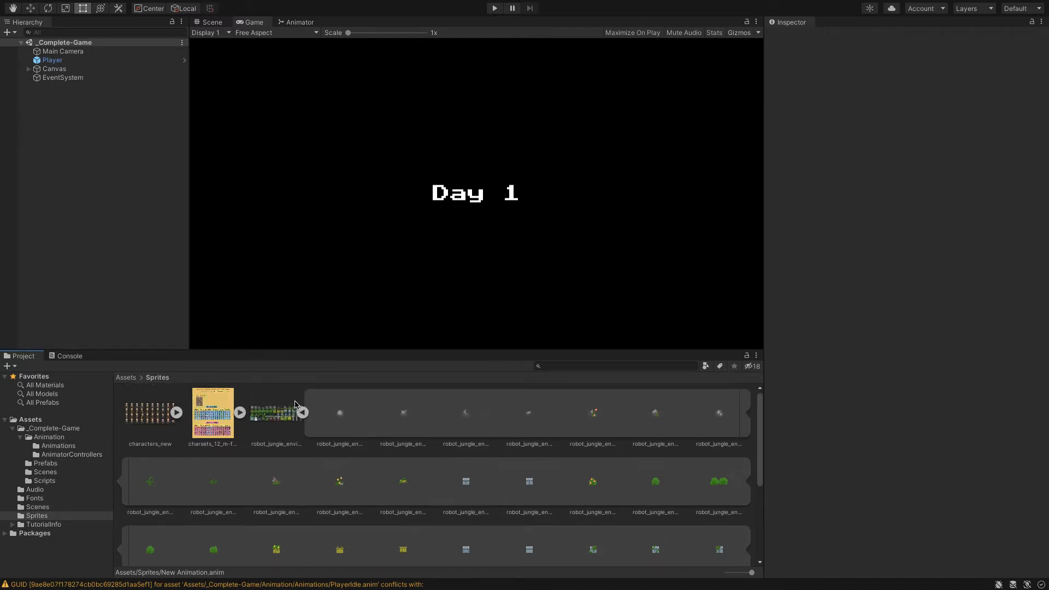
Examine the previews of the first three sprites in the robot_jungle_enviroment sheet
{"action": "left_click", "coordinate": [340, 421]}
{"action": "left_click", "coordinate": [424, 425]}
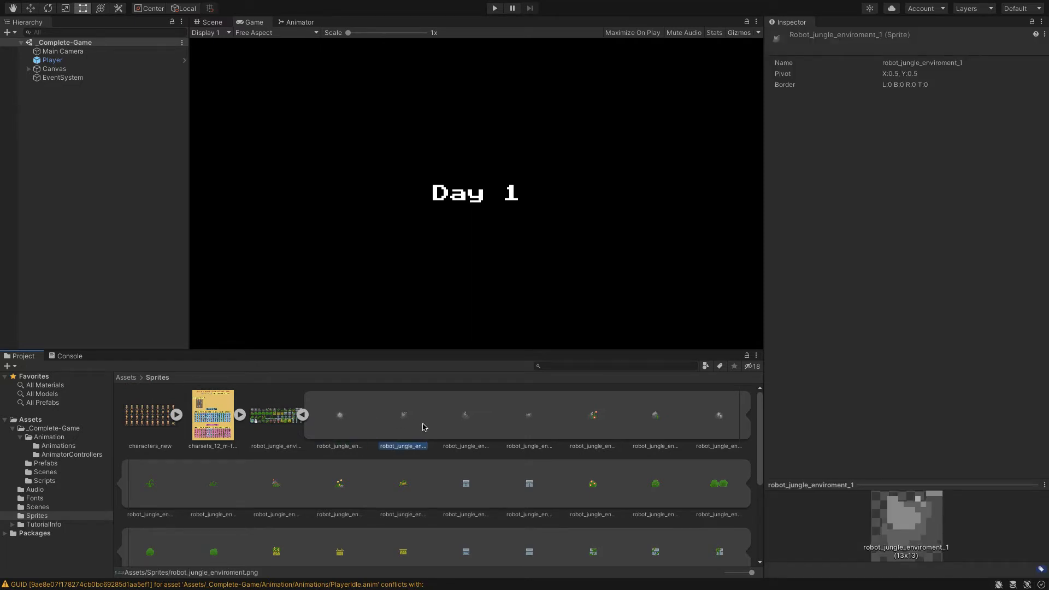
{"action": "left_click", "coordinate": [461, 434]}
{"action": "left_click", "coordinate": [406, 424]}
{"action": "left_click", "coordinate": [352, 429]}
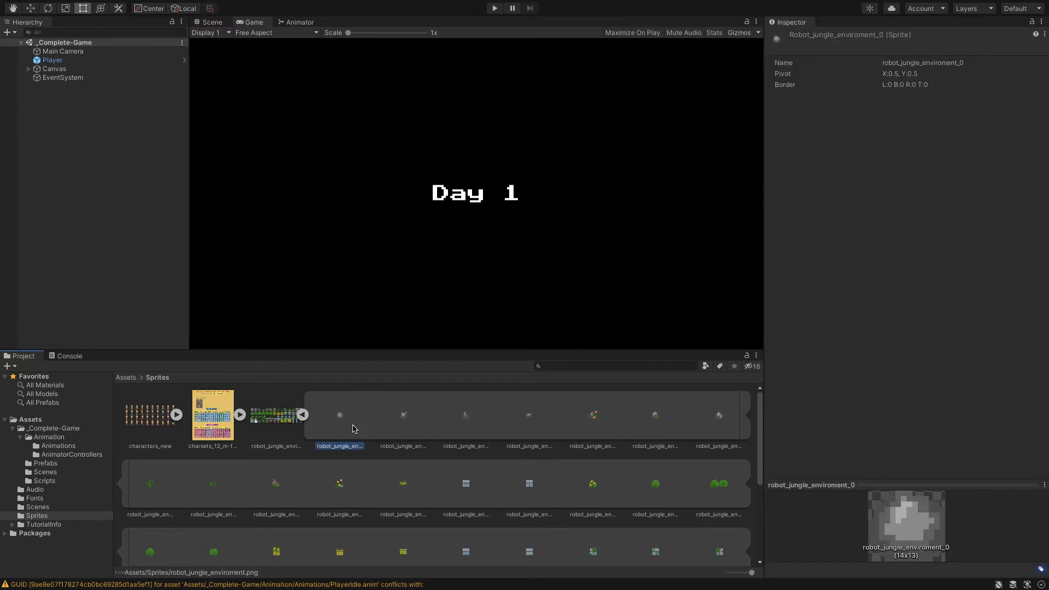
{"action": "left_click", "coordinate": [396, 428]}
{"action": "left_click", "coordinate": [336, 409]}
{"action": "left_click", "coordinate": [482, 432]}
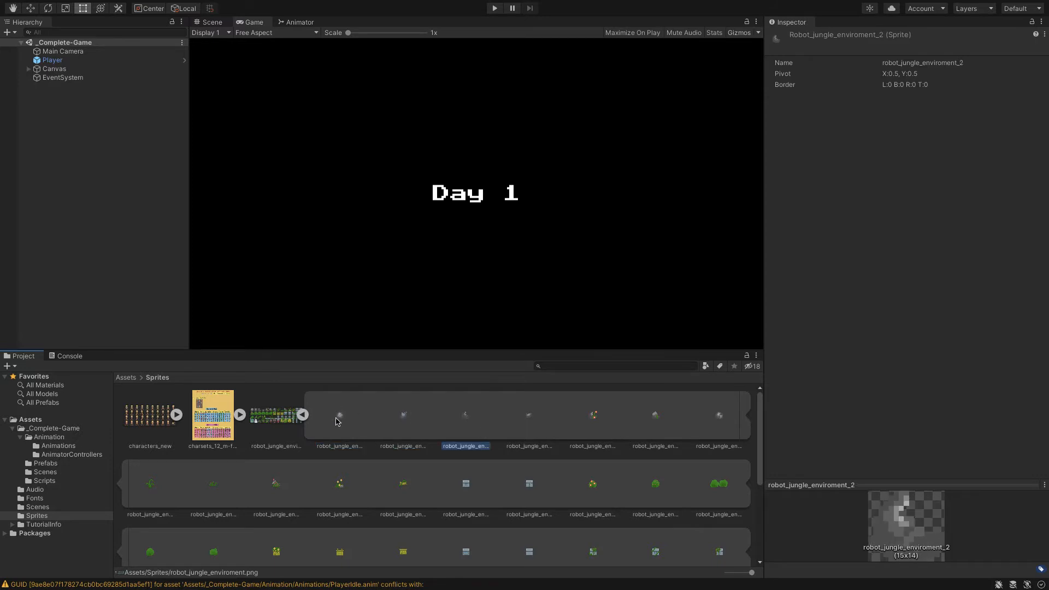
Create a new animation on the Player object from the sprites robot_jungle_enviroment_0, _1 and _2
{"action": "left_click", "coordinate": [338, 420]}
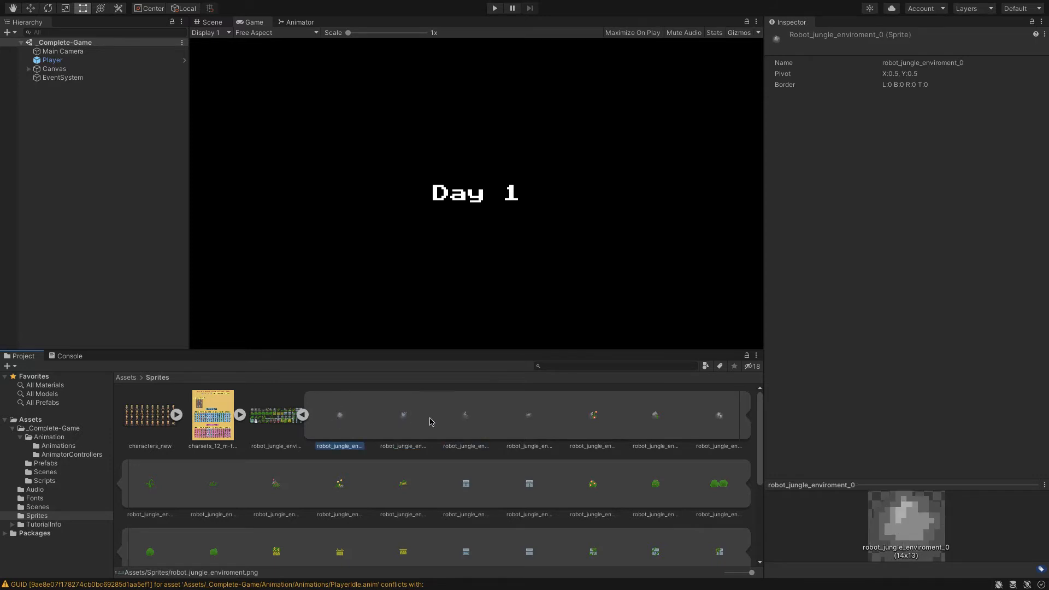
{"action": "left_click", "coordinate": [462, 423], "text": "shift"}
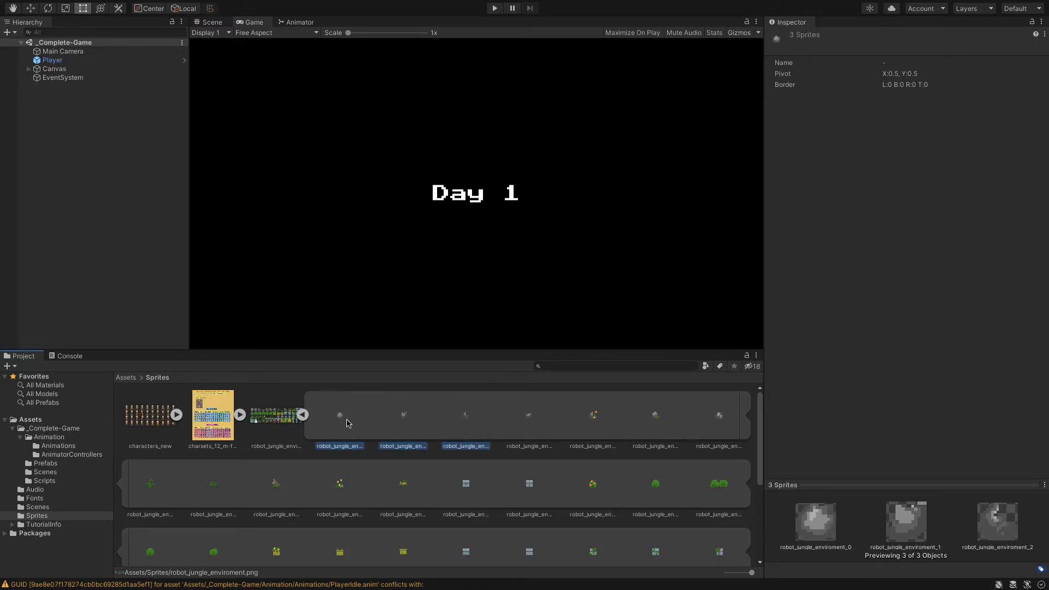
{"action": "left_click_drag", "start_coordinate": [339, 414], "coordinate": [125, 76]}
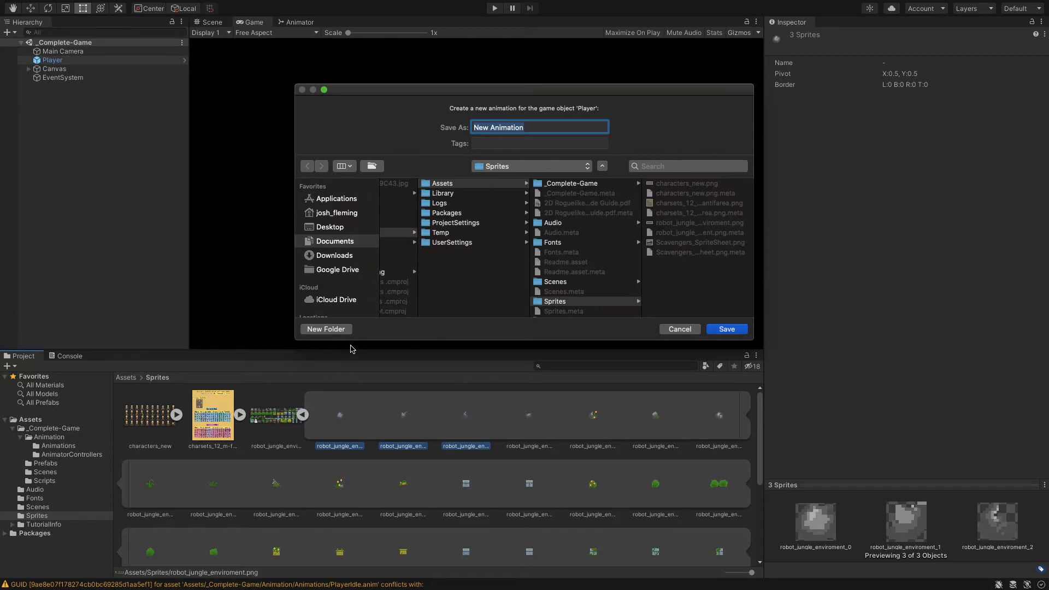
Name the new Player animation mynewplayeridle
{"action": "type", "text": "MyNew"}
{"action": "key", "text": "BackSpace"}
{"action": "key", "text": "BackSpace"}
{"action": "key", "text": "BackSpace"}
{"action": "key", "text": "BackSpace"}
{"action": "key", "text": "BackSpace"}
{"action": "type", "text": "mynewplayerni"}
{"action": "key", "text": "BackSpace"}
{"action": "key", "text": "BackSpace"}
{"action": "type", "text": "id"}
Save the animation in the Animations folder within _Complete-Game/Animation
{"action": "scroll", "coordinate": [570, 241], "scroll_direction": "down", "scroll_amount": 2}
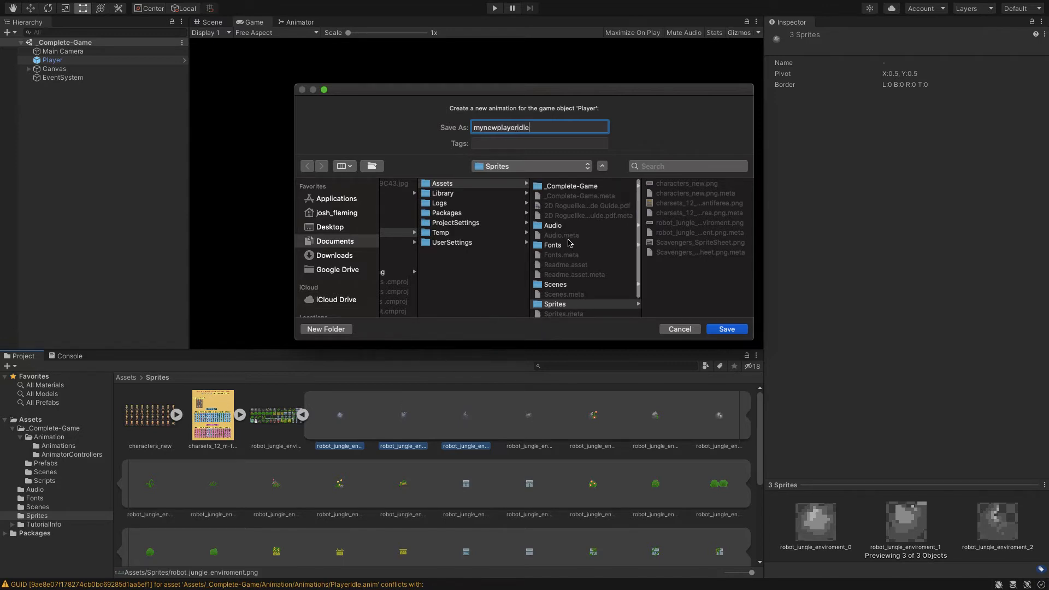
{"action": "scroll", "coordinate": [570, 230], "scroll_direction": "up", "scroll_amount": 2}
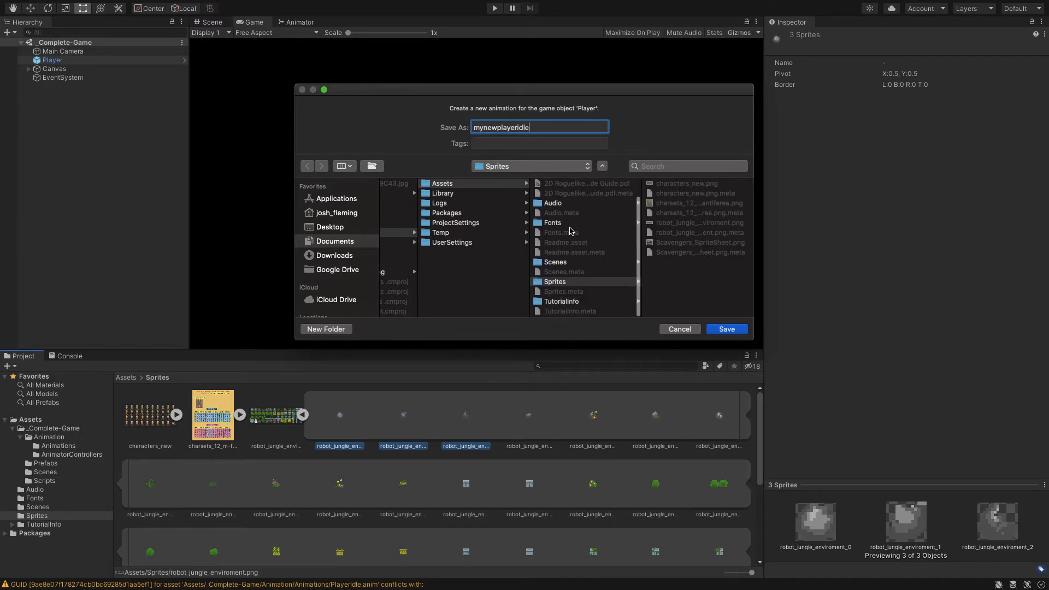
{"action": "left_click", "coordinate": [578, 184]}
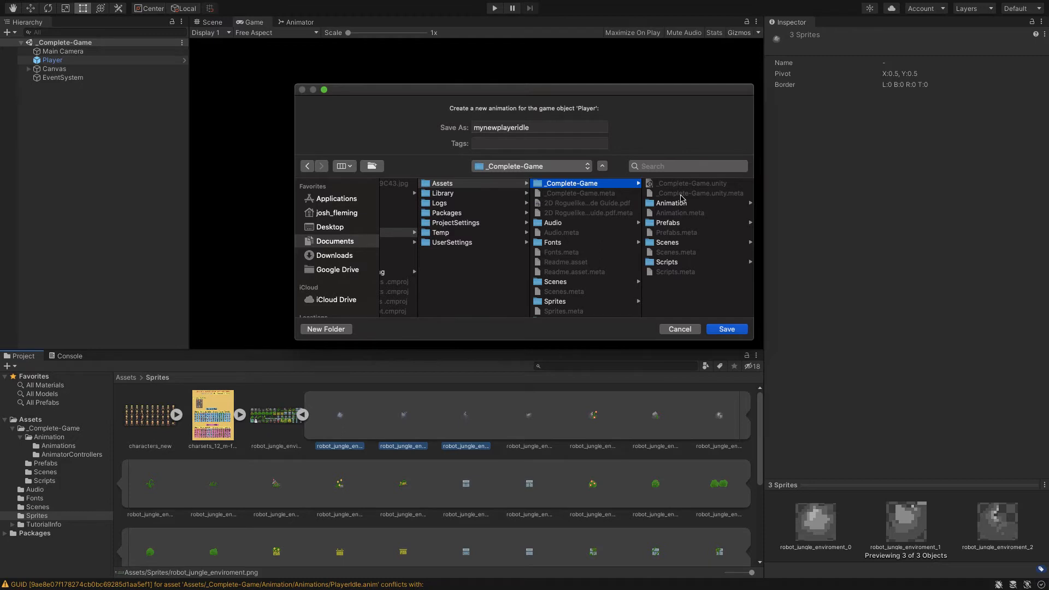
{"action": "left_click", "coordinate": [672, 204]}
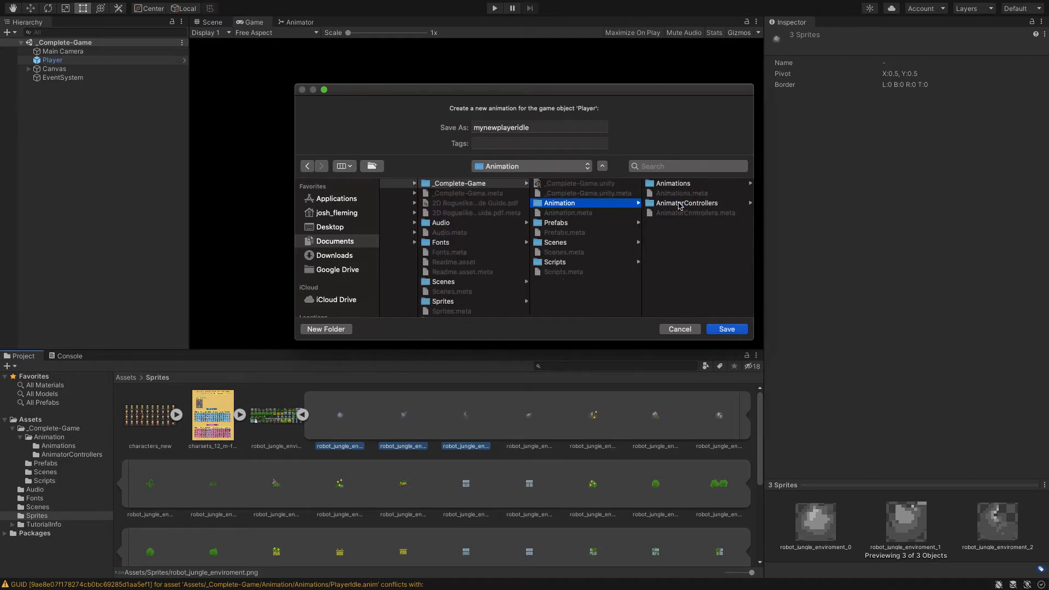
{"action": "left_click", "coordinate": [683, 184]}
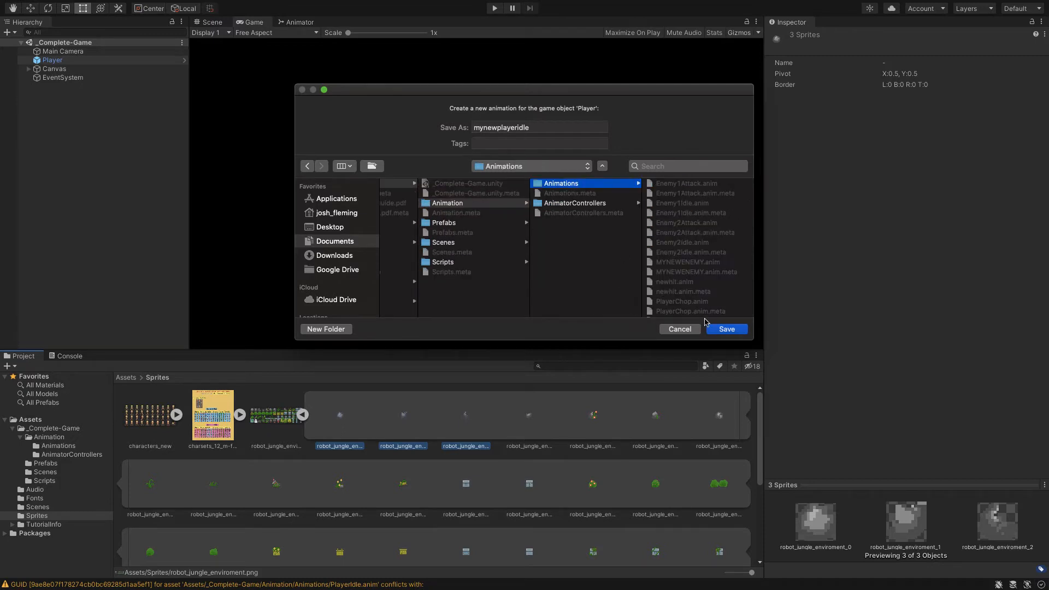
{"action": "left_click", "coordinate": [720, 330]}
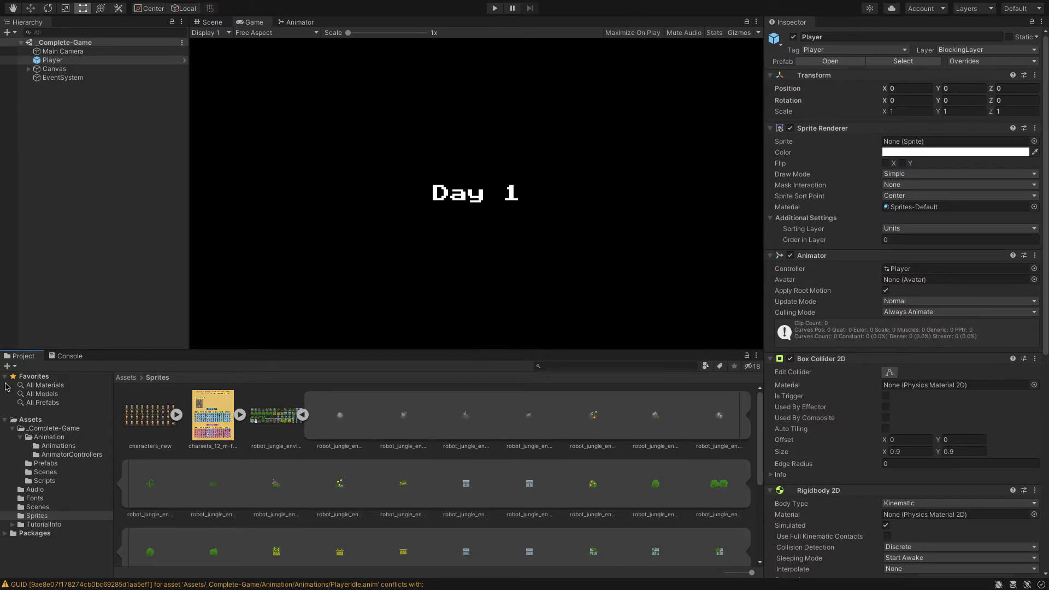
Open the project's Animations folder and check the settings of the mynewplayeridle clip
{"action": "left_click", "coordinate": [57, 445]}
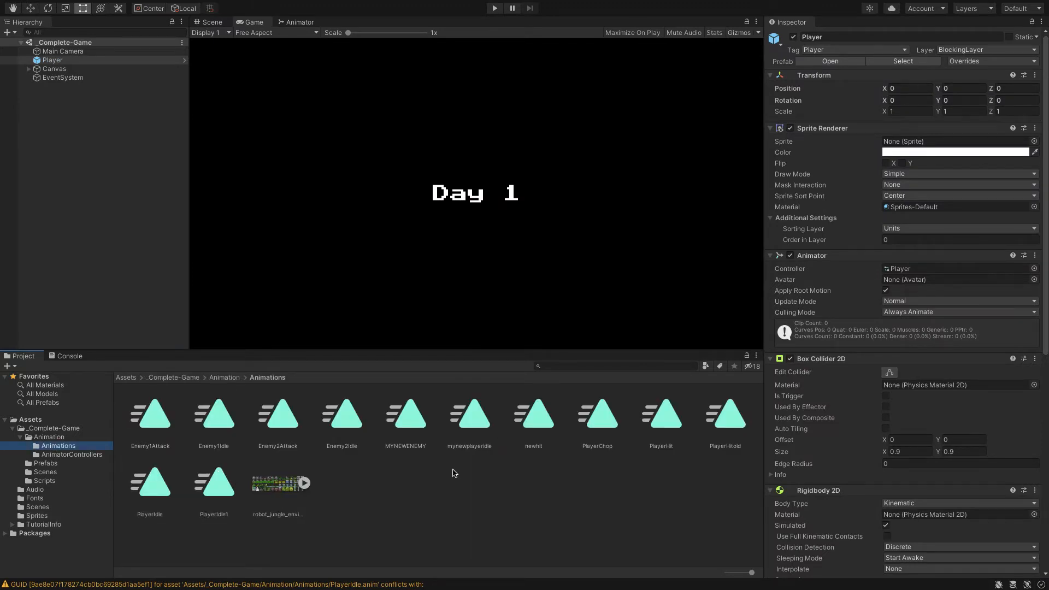
{"action": "left_click", "coordinate": [489, 424]}
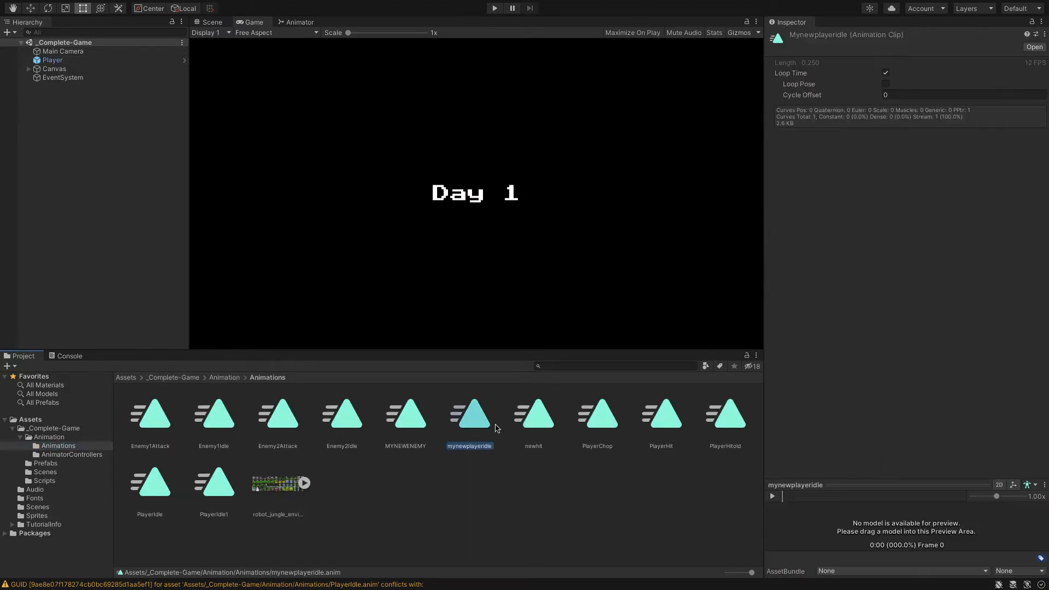
{"action": "left_click", "coordinate": [373, 479]}
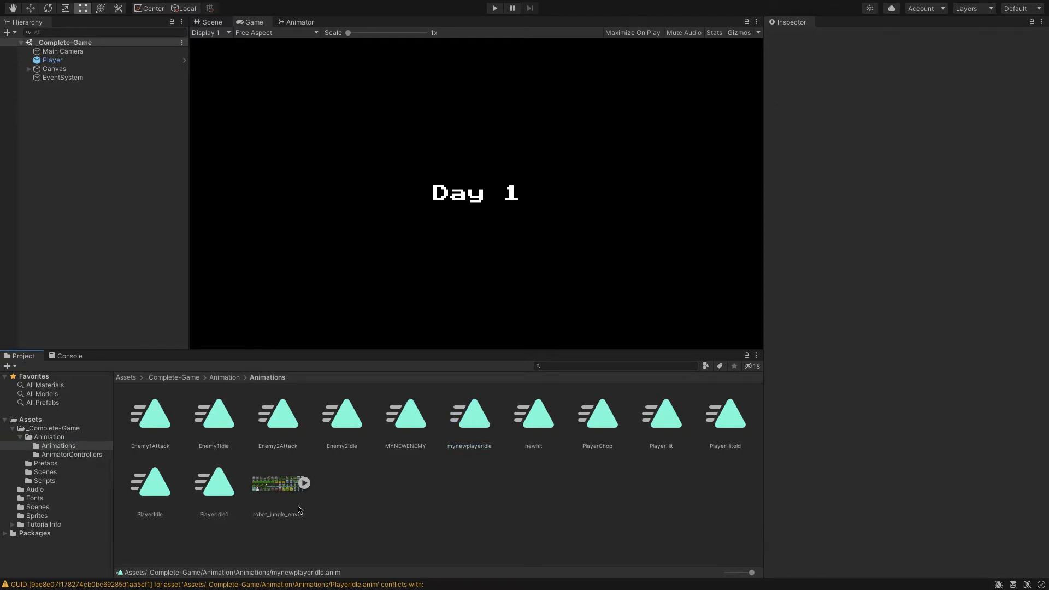
Open the Player animator controller and move the mynewplayeridle state into the empty area below PlayerHit and PlayerChop
{"action": "left_click", "coordinate": [66, 456]}
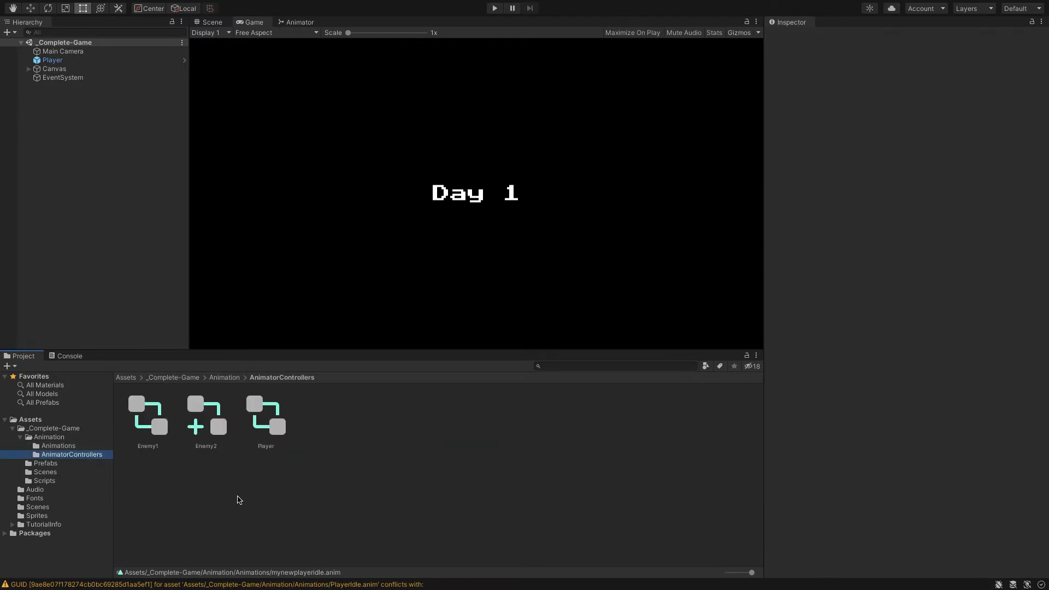
{"action": "double_click", "coordinate": [284, 431]}
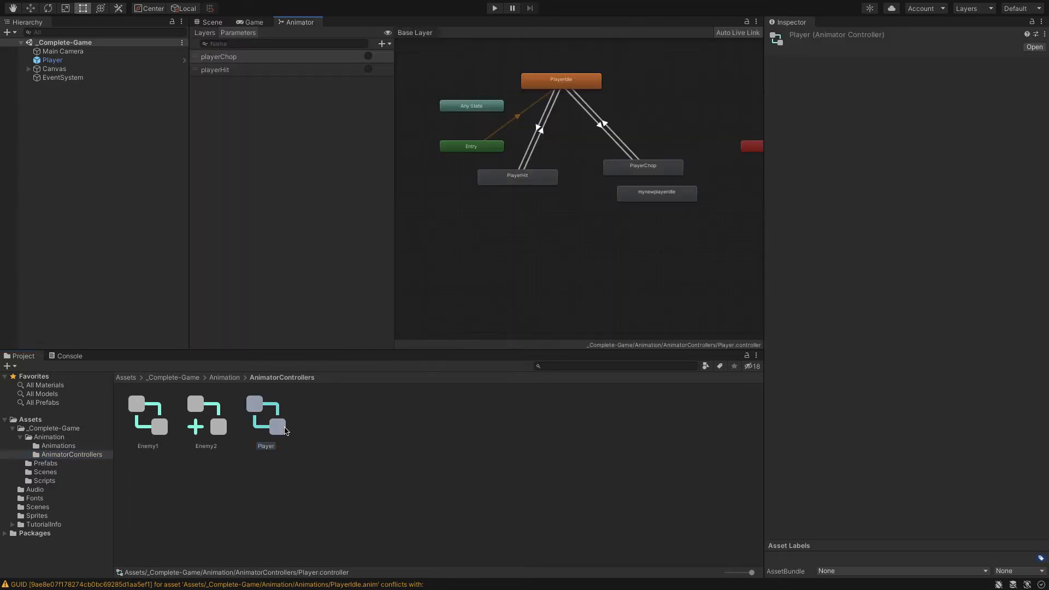
{"action": "left_click", "coordinate": [68, 446]}
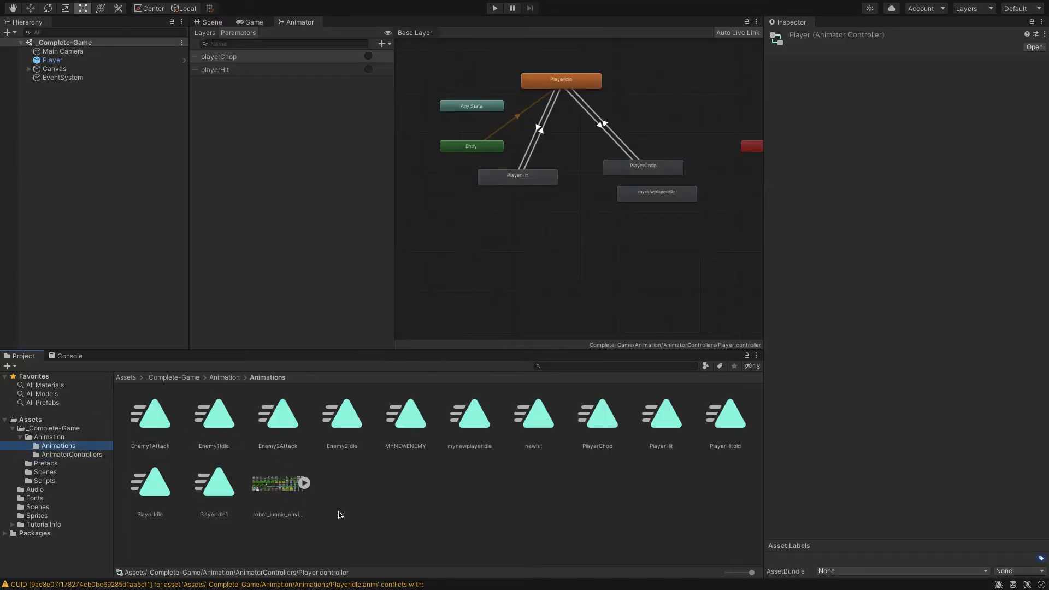
{"action": "left_click", "coordinate": [452, 488]}
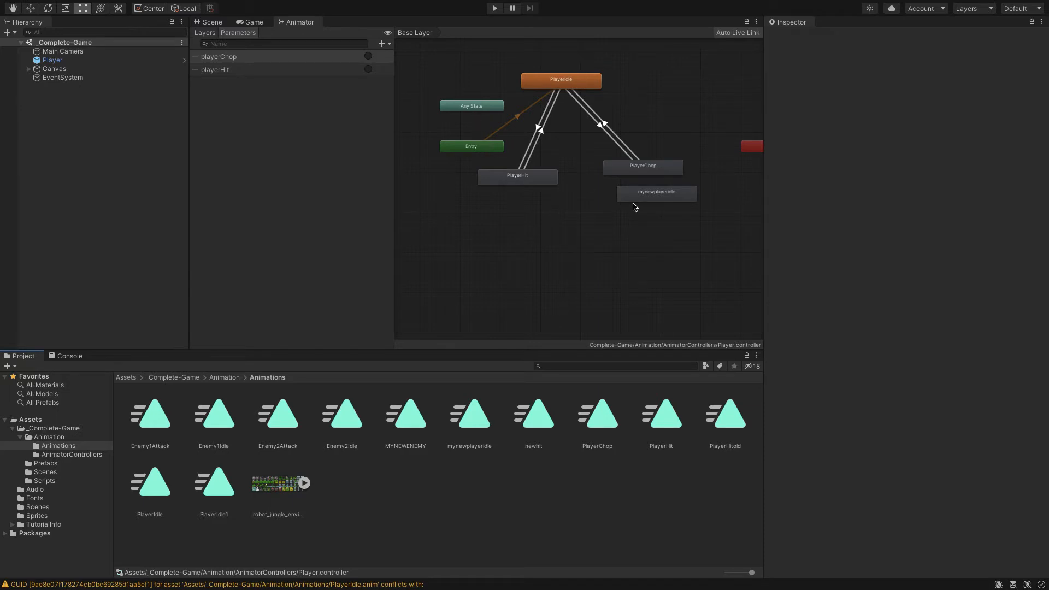
{"action": "left_click_drag", "start_coordinate": [643, 197], "coordinate": [582, 260]}
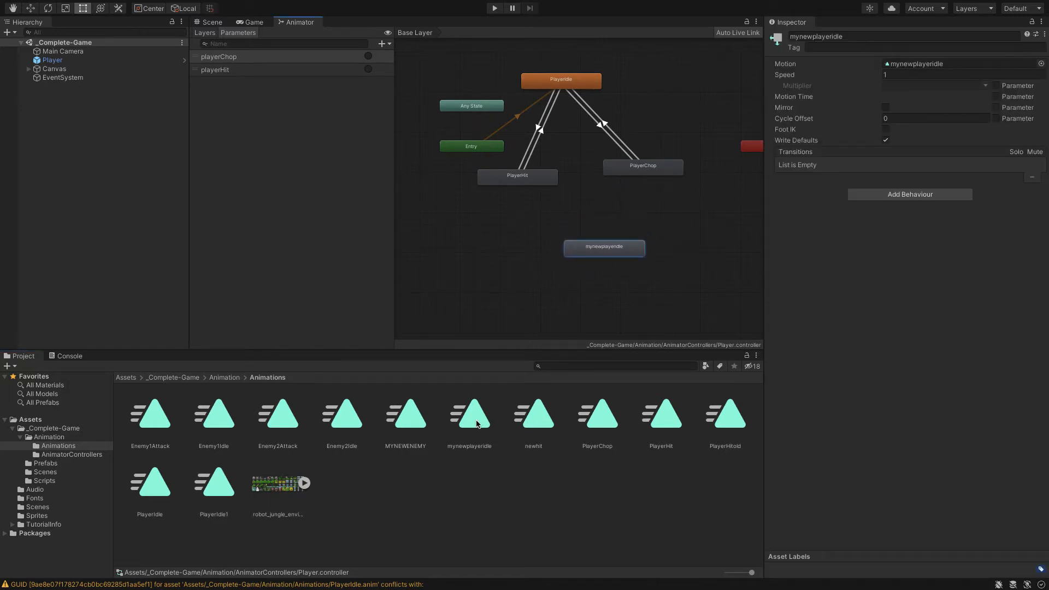
Add the mynewplayeridle clip to the Player controller as a second state, and delete that duplicate
{"action": "left_click_drag", "start_coordinate": [480, 434], "coordinate": [509, 246]}
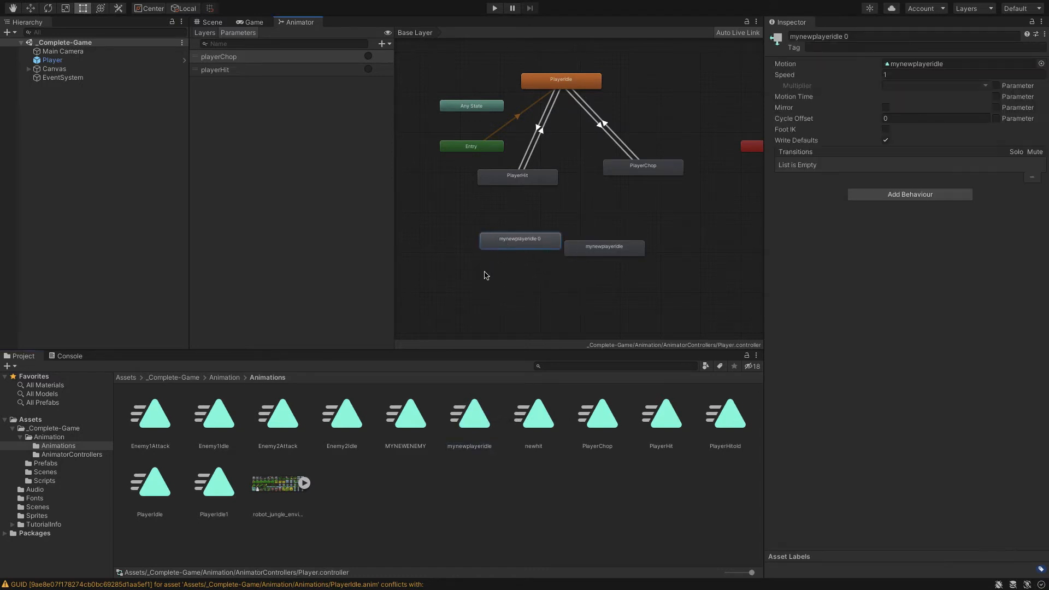
{"action": "right_click", "coordinate": [513, 241]}
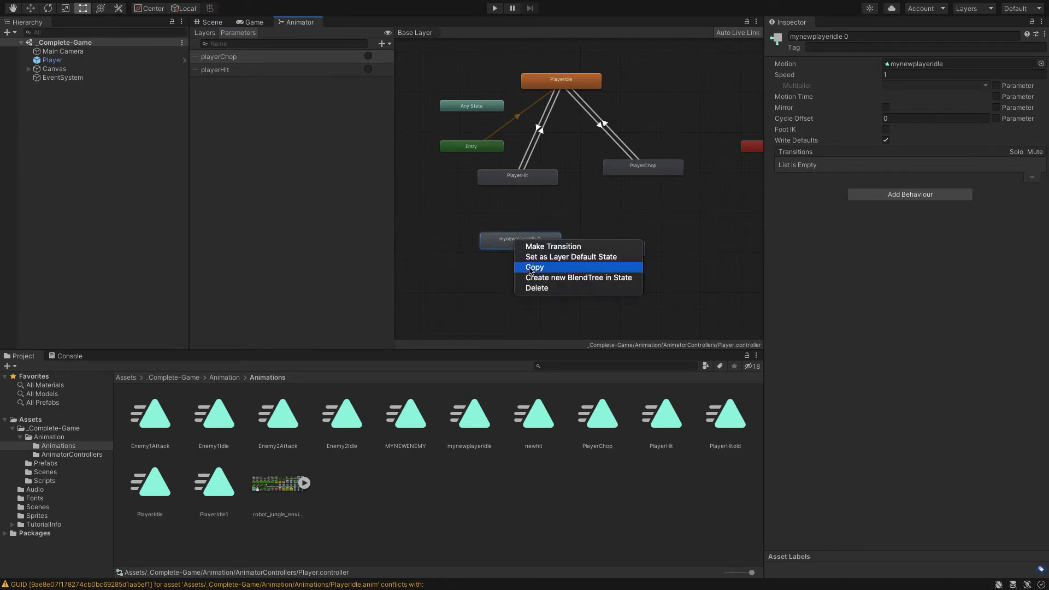
{"action": "left_click", "coordinate": [537, 289]}
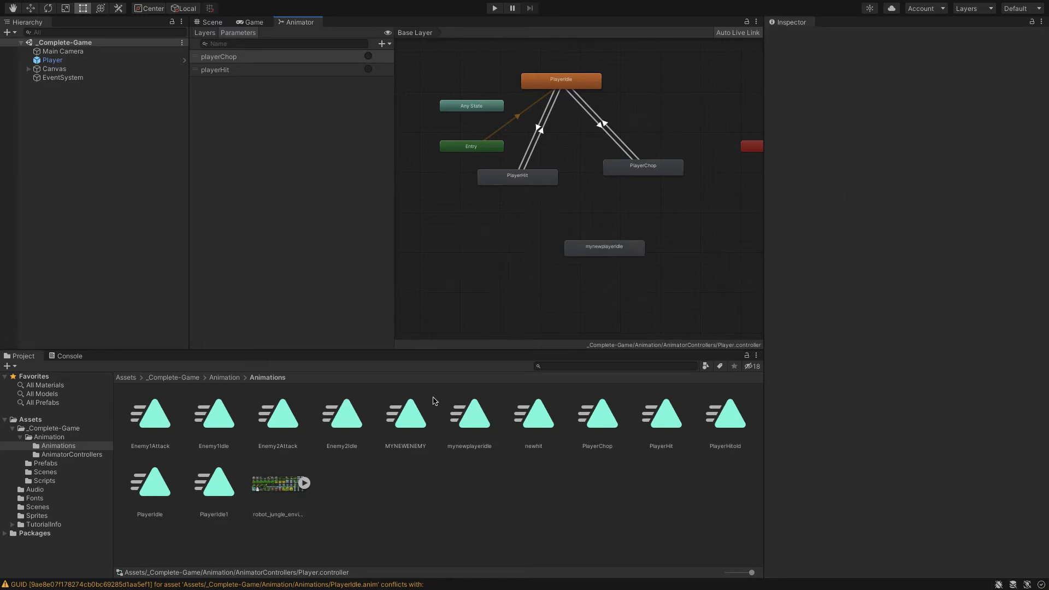
Set the mynewplayeridle state as the layer default state of the Player controller
{"action": "left_click", "coordinate": [596, 251]}
{"action": "double_click", "coordinate": [595, 251]}
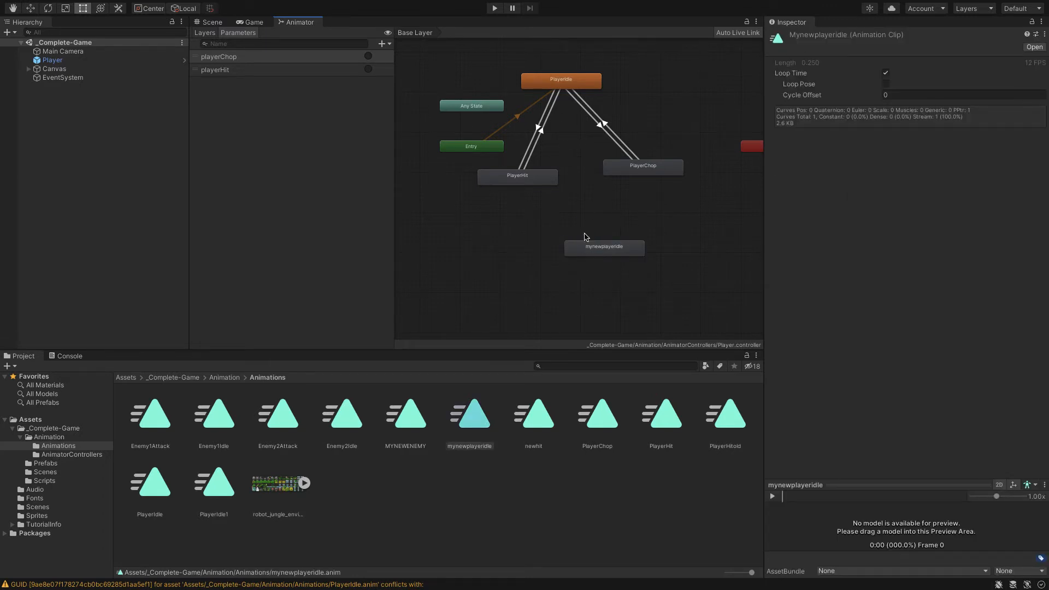
{"action": "left_click", "coordinate": [591, 251]}
{"action": "right_click", "coordinate": [560, 247]}
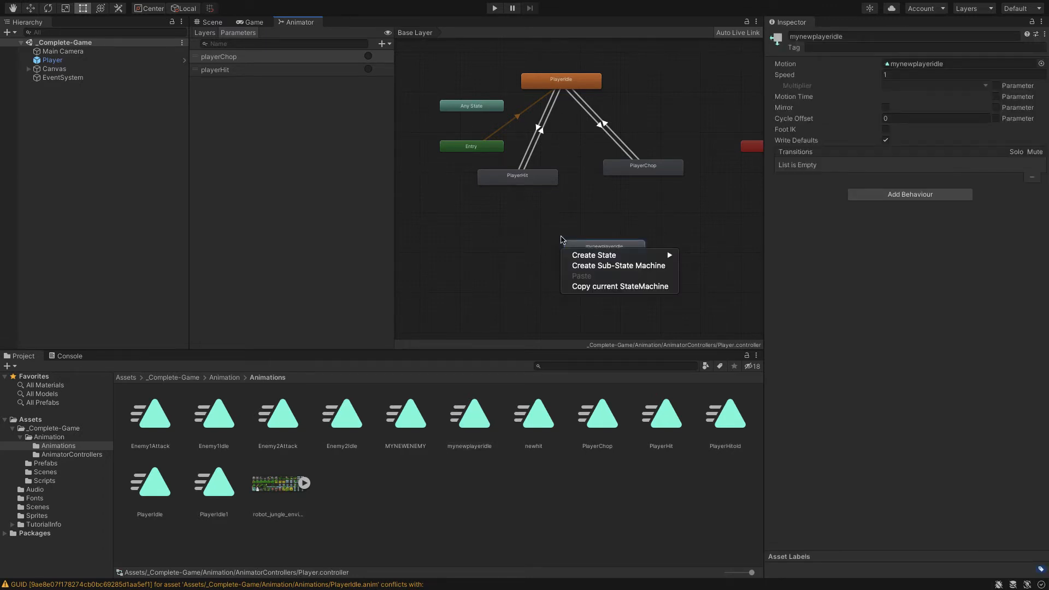
{"action": "left_click_drag", "start_coordinate": [593, 256], "coordinate": [591, 234]}
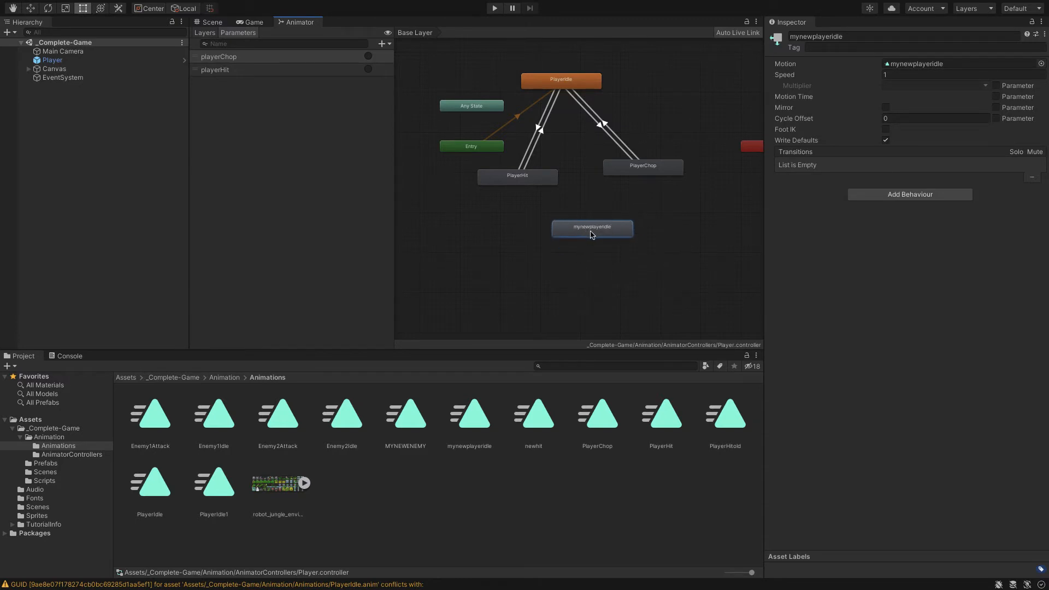
{"action": "right_click", "coordinate": [591, 235]}
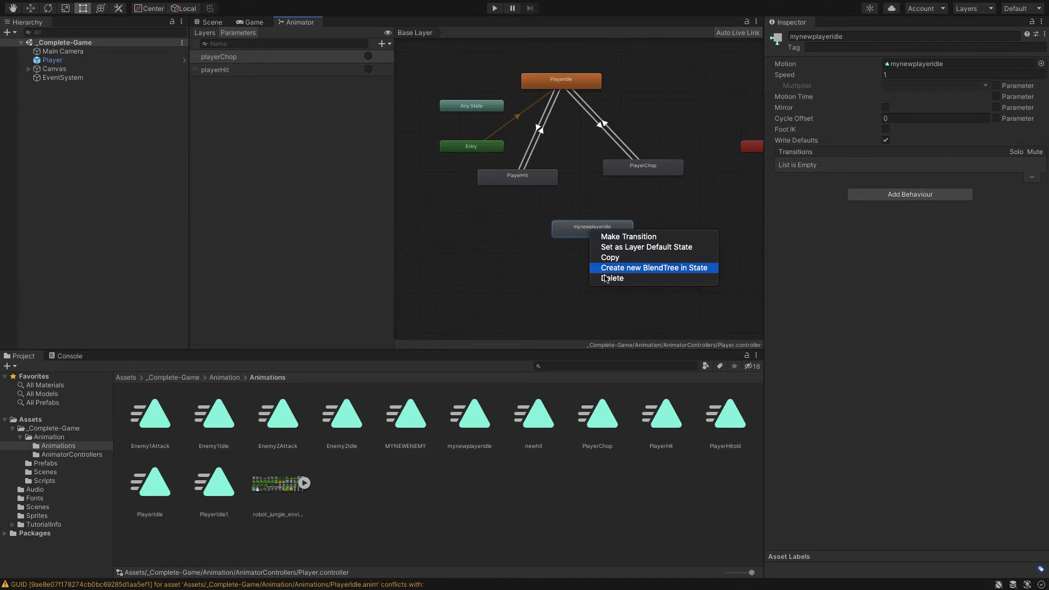
{"action": "left_click", "coordinate": [646, 247]}
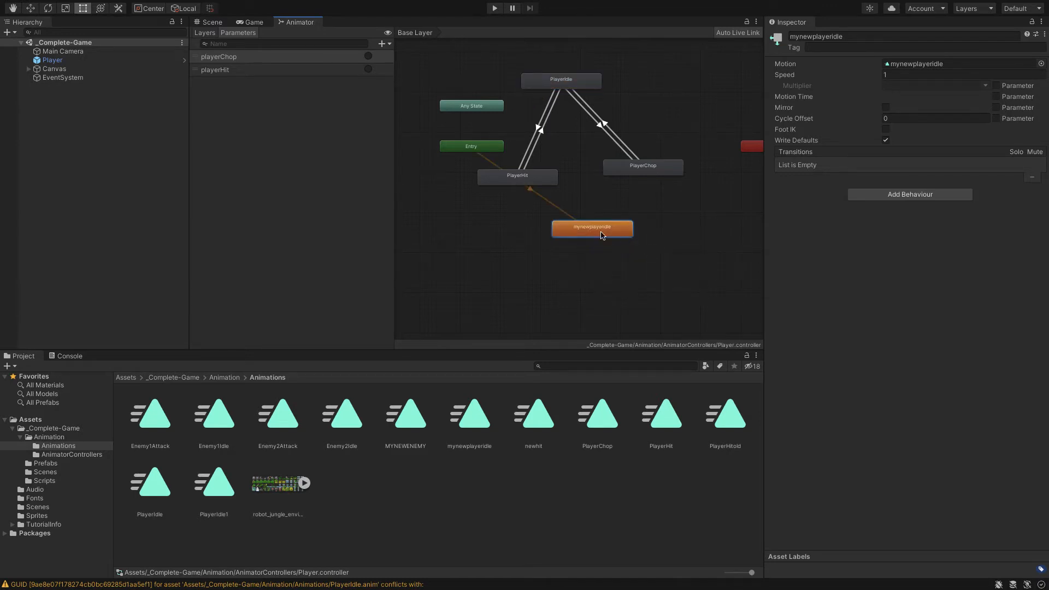
Rearrange the Entry and mynewplayeridle nodes so their connection runs clear of the PlayerHit state
{"action": "left_click_drag", "start_coordinate": [601, 230], "coordinate": [463, 214]}
{"action": "left_click_drag", "start_coordinate": [481, 150], "coordinate": [450, 141]}
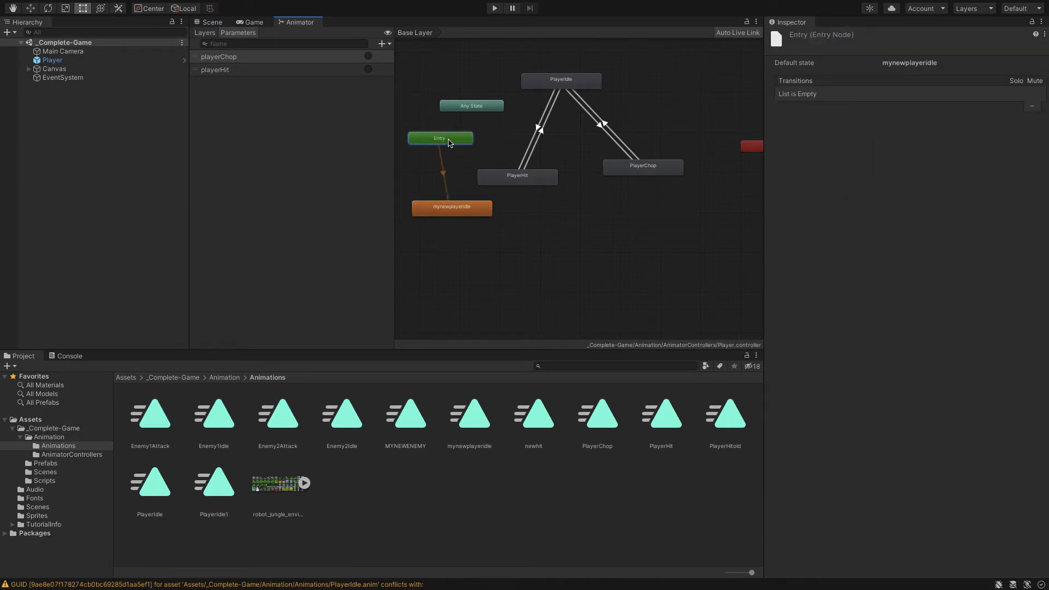
{"action": "left_click_drag", "start_coordinate": [469, 210], "coordinate": [484, 225]}
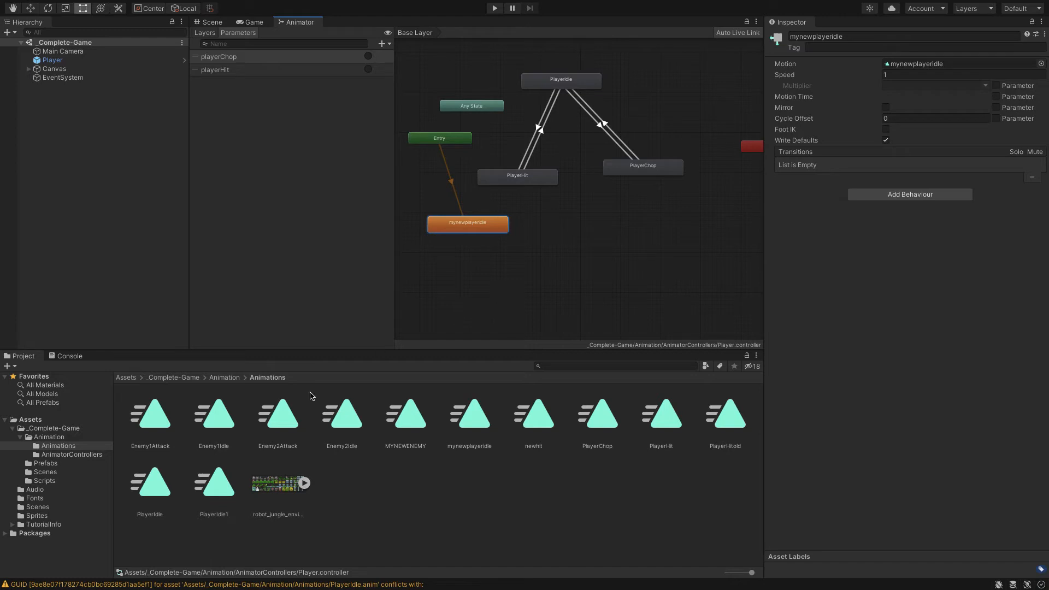
Add the Enemy1Attack clip as a state below mynewplayeridle and make a transition from mynewplayeridle to it
{"action": "left_click", "coordinate": [163, 423]}
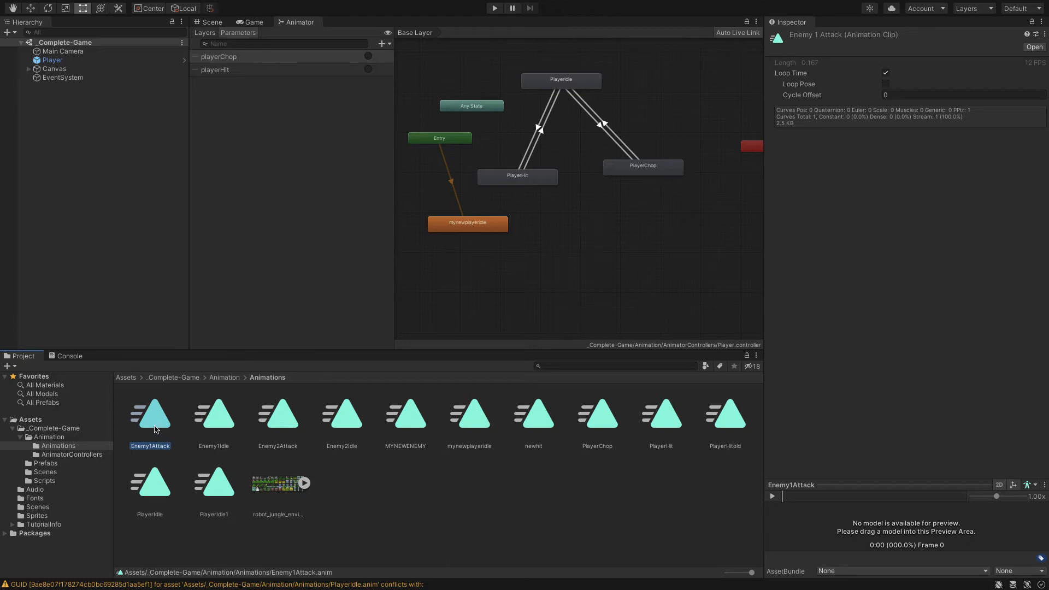
{"action": "left_click_drag", "start_coordinate": [155, 429], "coordinate": [479, 288]}
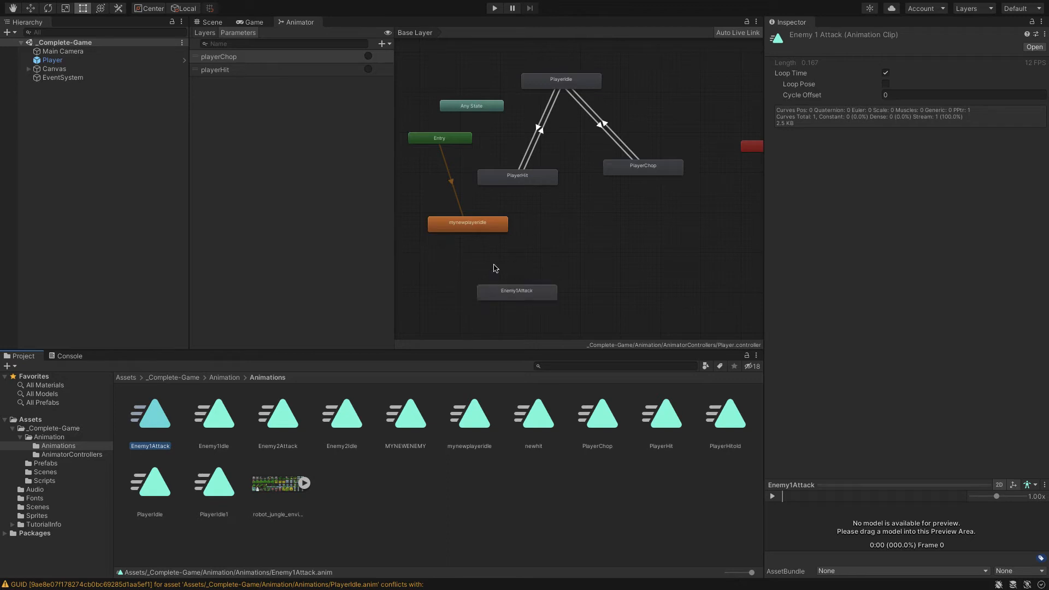
{"action": "left_click", "coordinate": [467, 226]}
{"action": "right_click", "coordinate": [466, 228]}
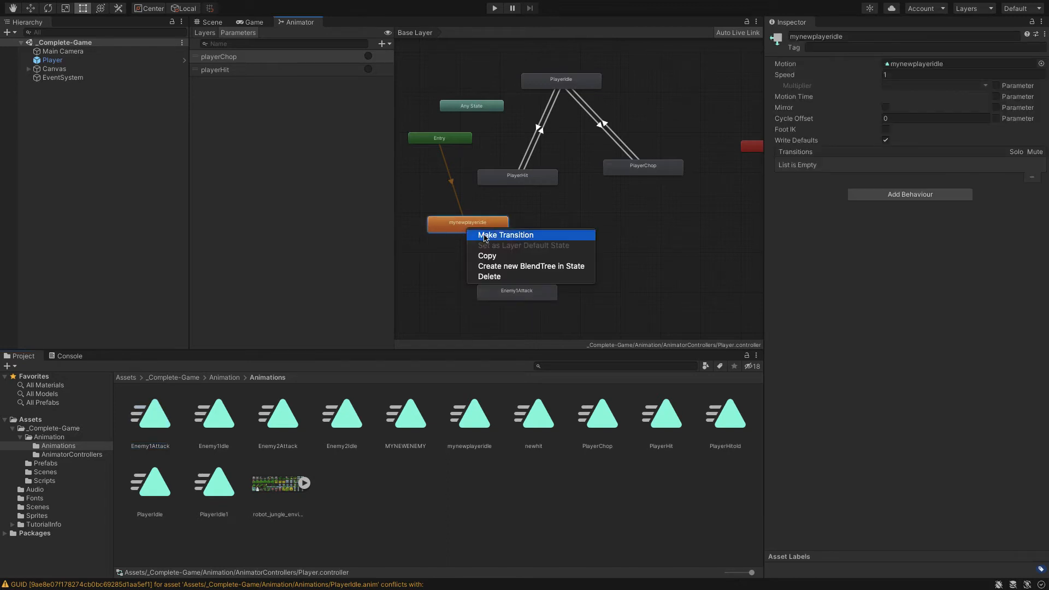
{"action": "left_click", "coordinate": [484, 235]}
{"action": "left_click", "coordinate": [493, 294]}
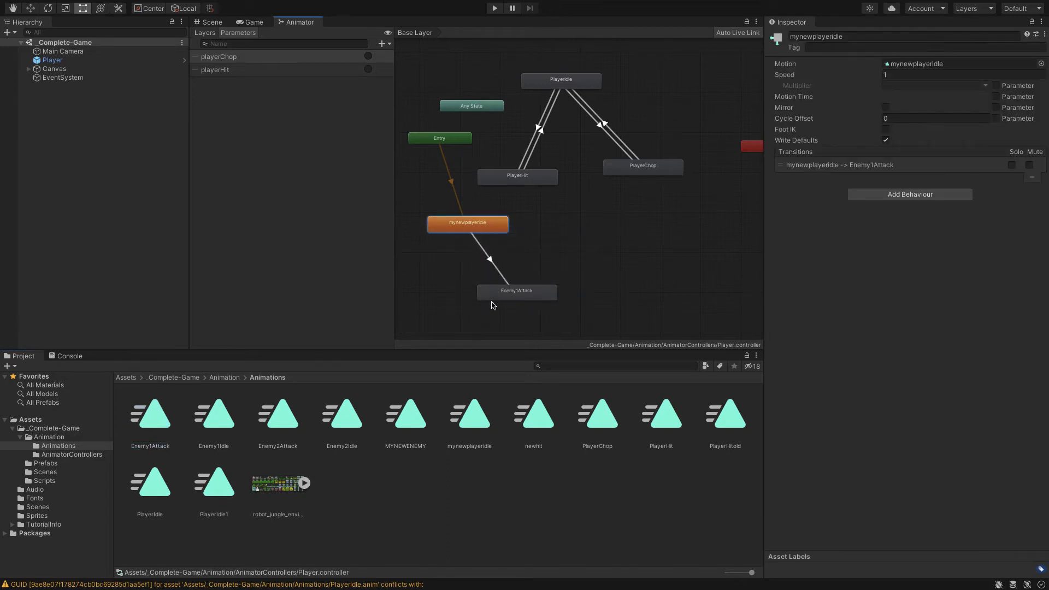
{"action": "left_click", "coordinate": [504, 299]}
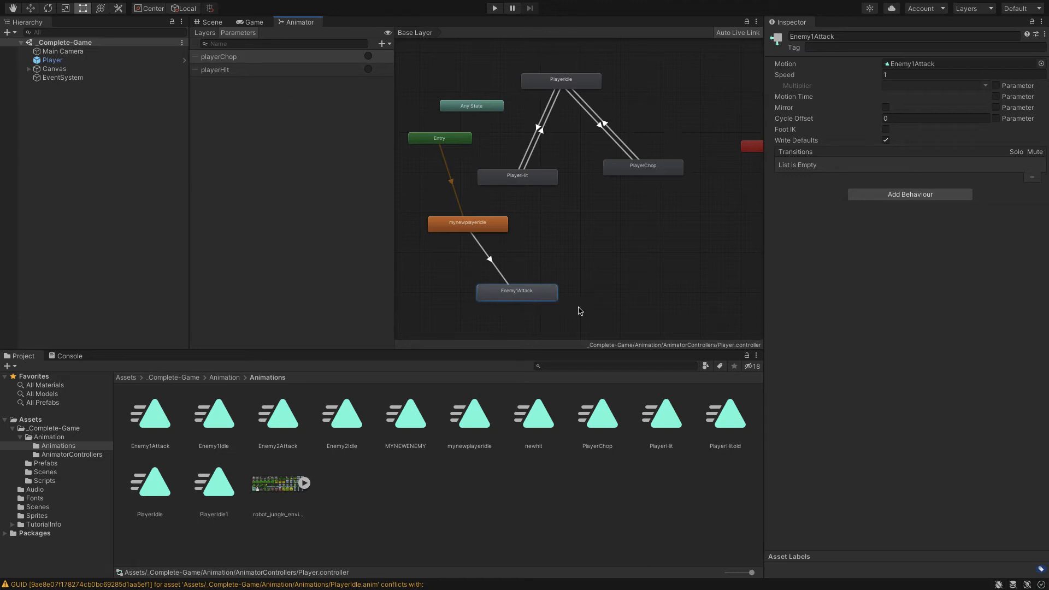
{"action": "left_click_drag", "start_coordinate": [510, 303], "coordinate": [529, 295]}
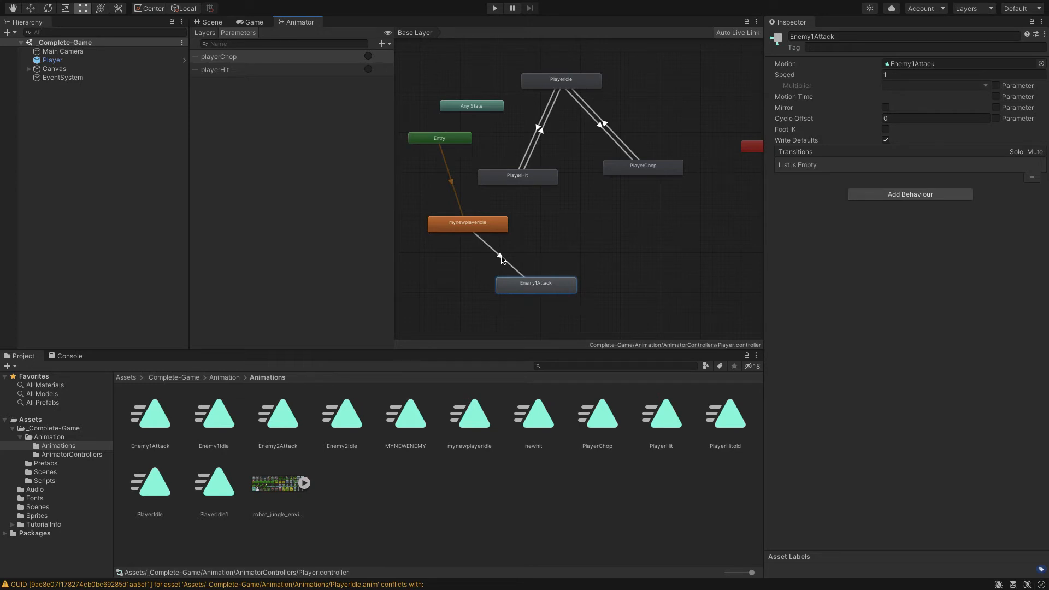
Add a playerHit condition to the transition from mynewplayeridle to Enemy1Attack
{"action": "left_click", "coordinate": [502, 258]}
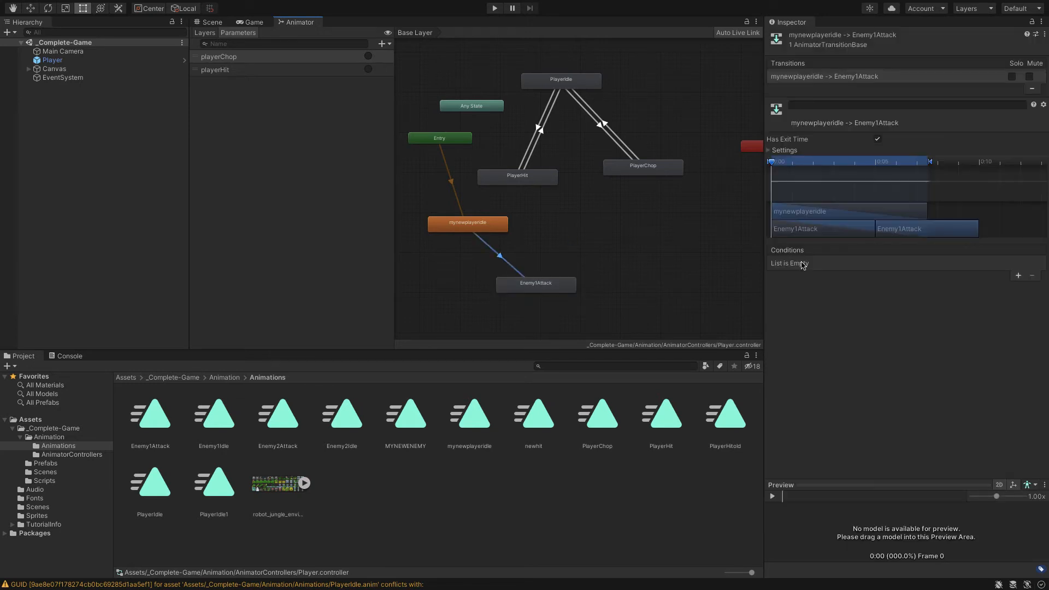
{"action": "left_click", "coordinate": [1018, 276]}
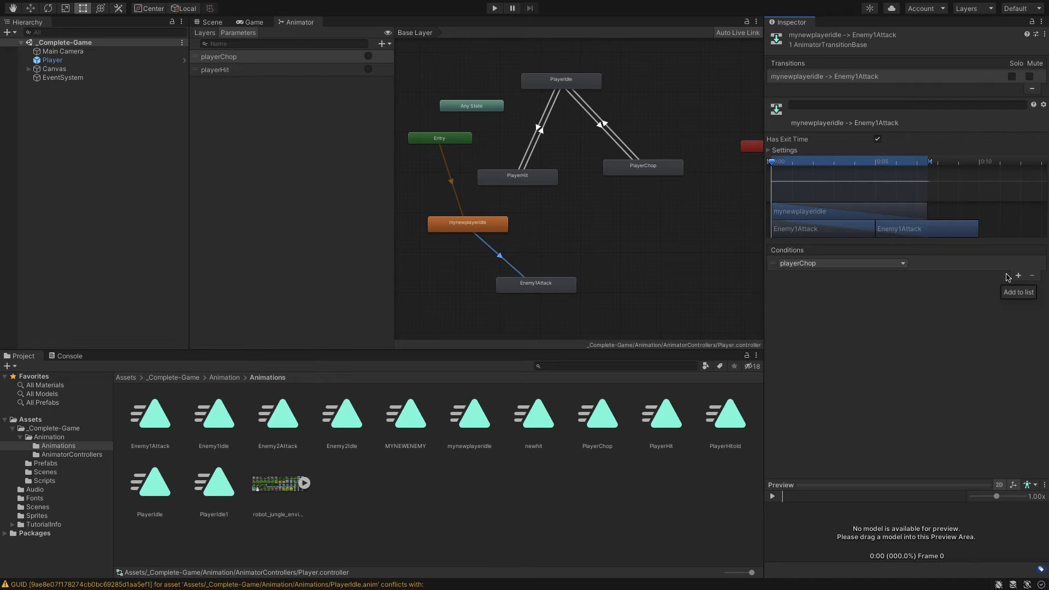
{"action": "left_click", "coordinate": [891, 265]}
{"action": "left_click", "coordinate": [867, 307]}
Turn off Has Exit Time and Fixed Duration for the mynewplayeridle to Enemy1Attack transition, and set its Transition Duration to 0
{"action": "left_click", "coordinate": [778, 150]}
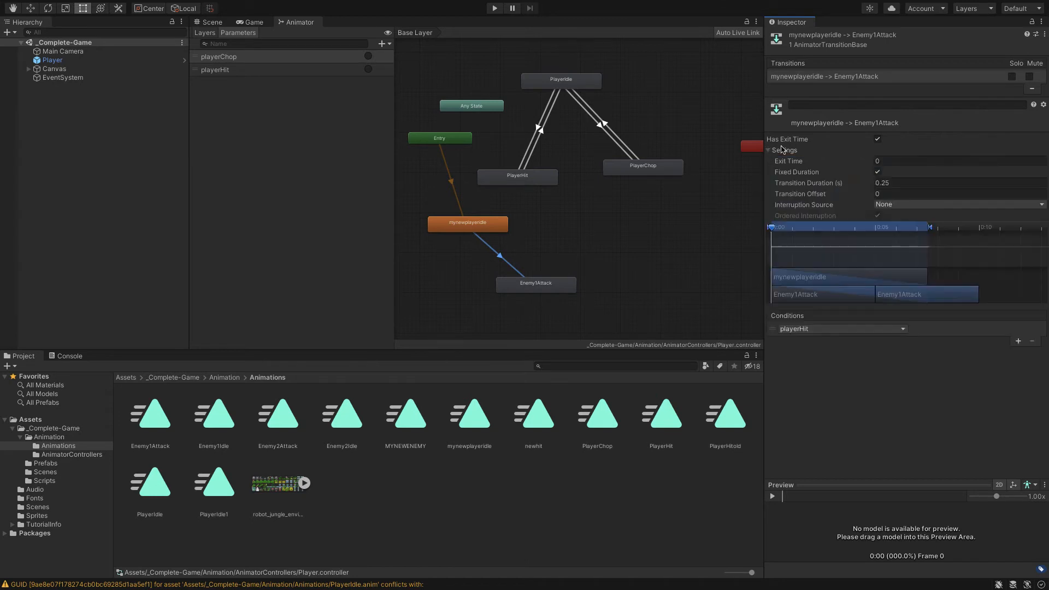
{"action": "left_click", "coordinate": [877, 140]}
{"action": "left_click", "coordinate": [879, 172]}
{"action": "left_click", "coordinate": [889, 183]}
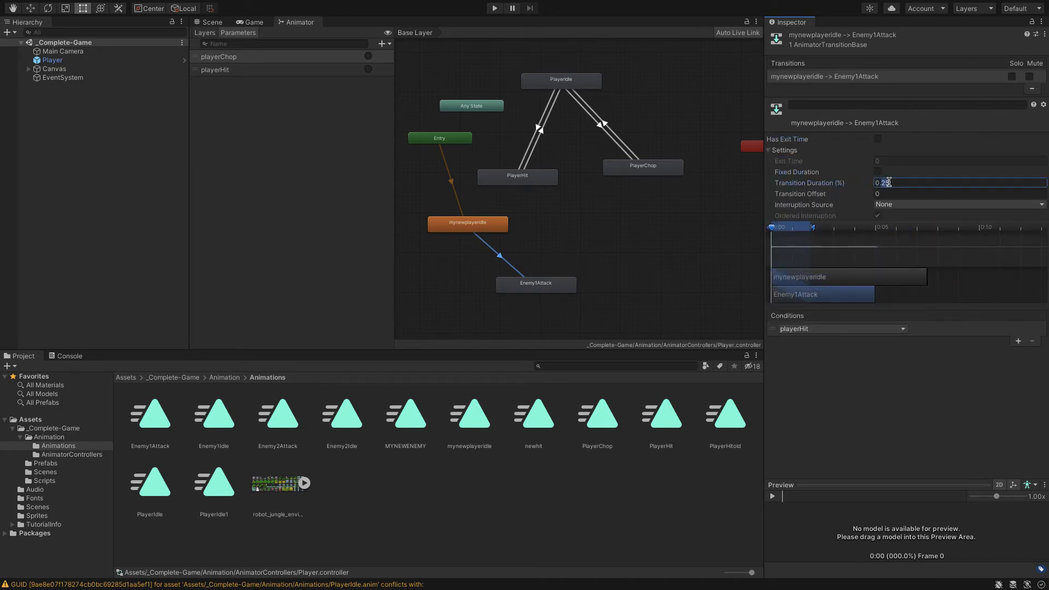
{"action": "type", "text": "0"}
{"action": "key", "text": "Return"}
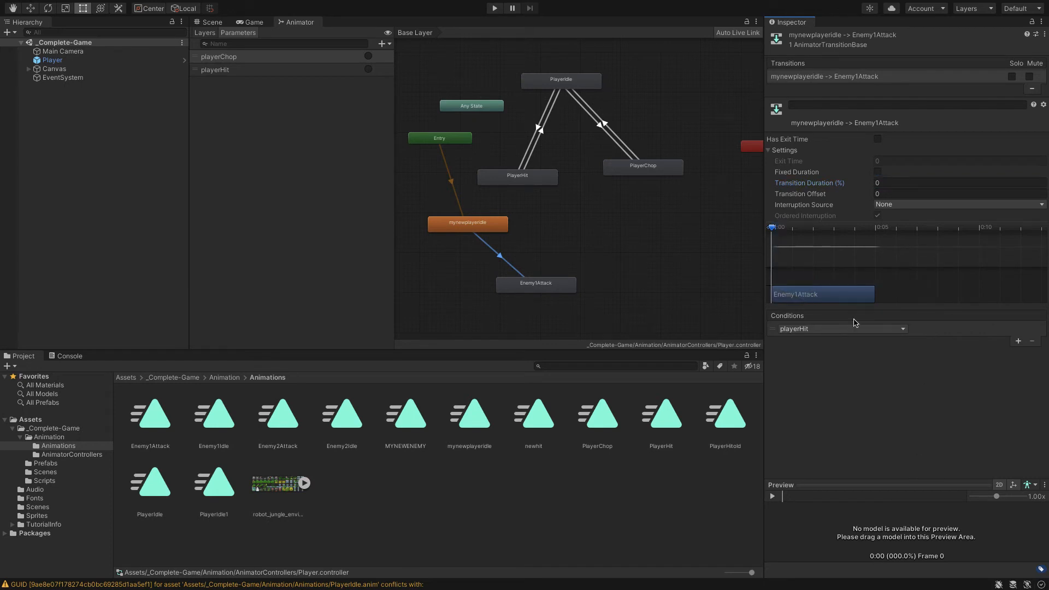
Make a return transition from the Enemy1Attack state to mynewplayeridle
{"action": "left_click", "coordinate": [564, 292]}
{"action": "right_click", "coordinate": [563, 291]}
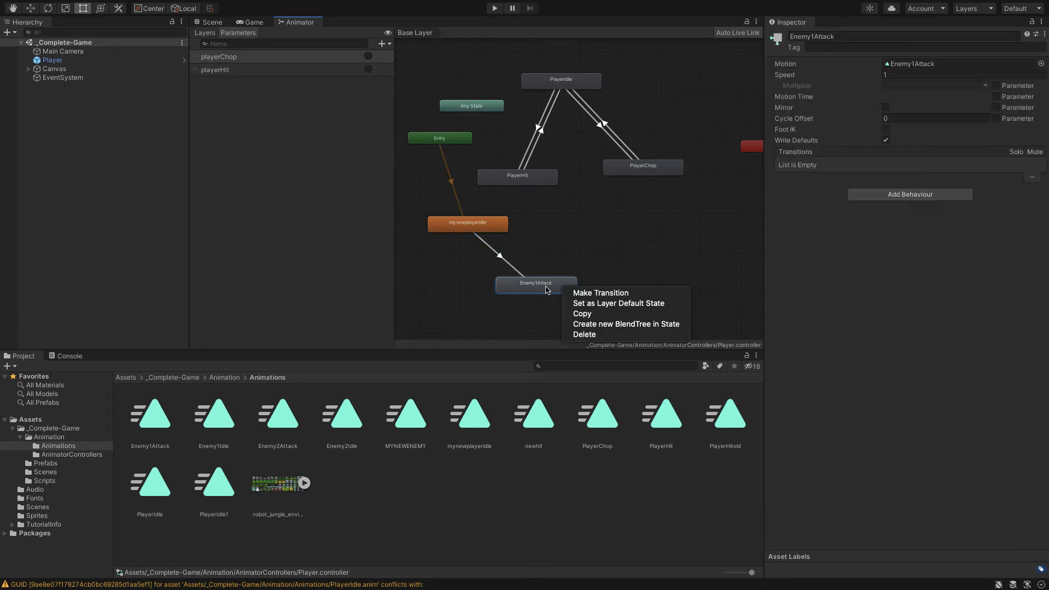
{"action": "left_click", "coordinate": [582, 294]}
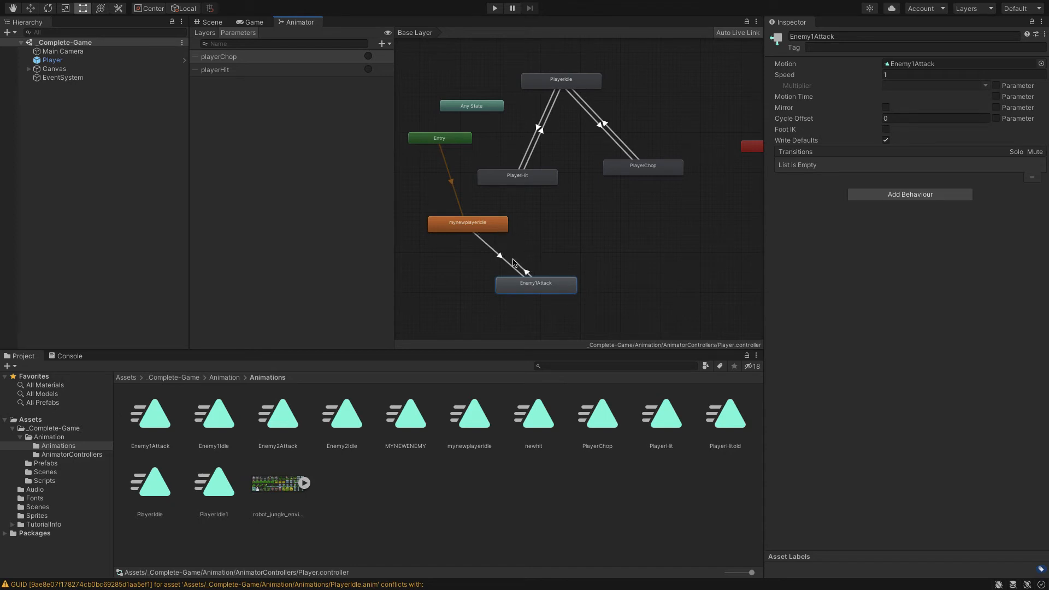
{"action": "left_click", "coordinate": [486, 230]}
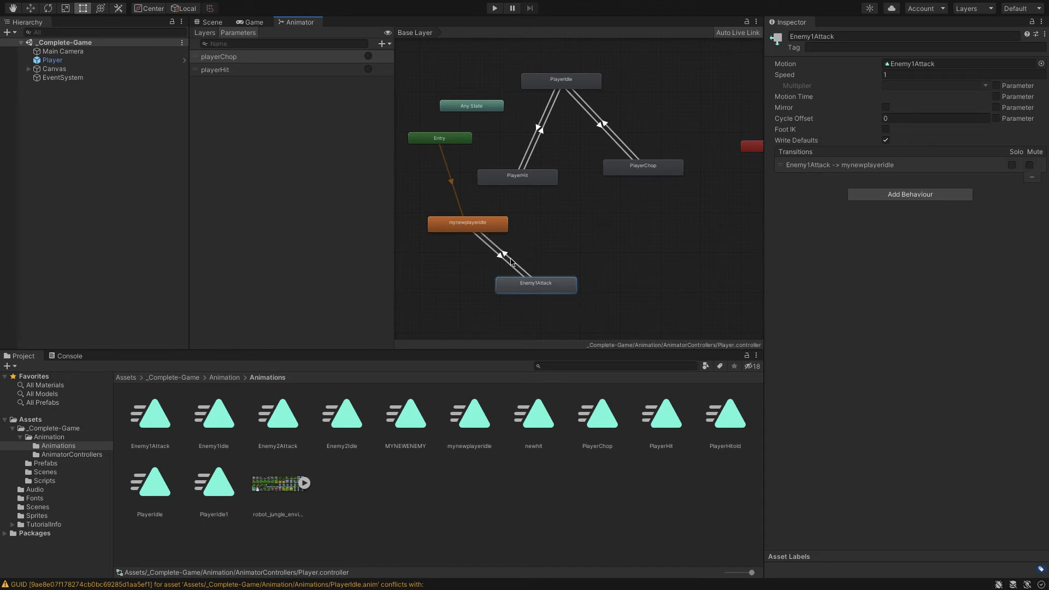
Give the Enemy1Attack to mynewplayeridle transition an Exit Time of 1, no Fixed Duration and a Transition Duration of 0
{"action": "left_click", "coordinate": [511, 262]}
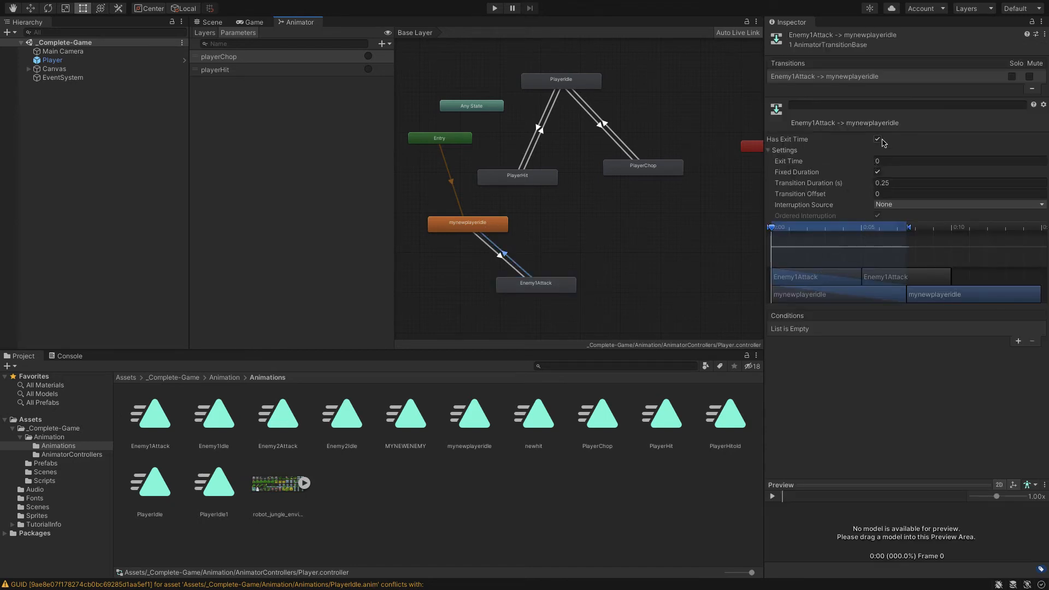
{"action": "left_click", "coordinate": [884, 162]}
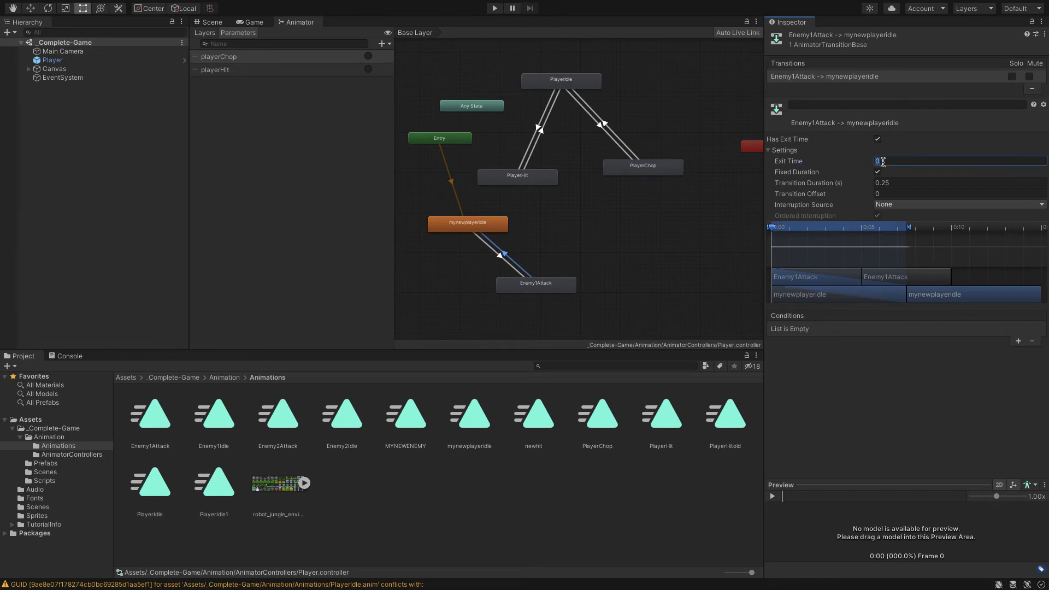
{"action": "type", "text": "1"}
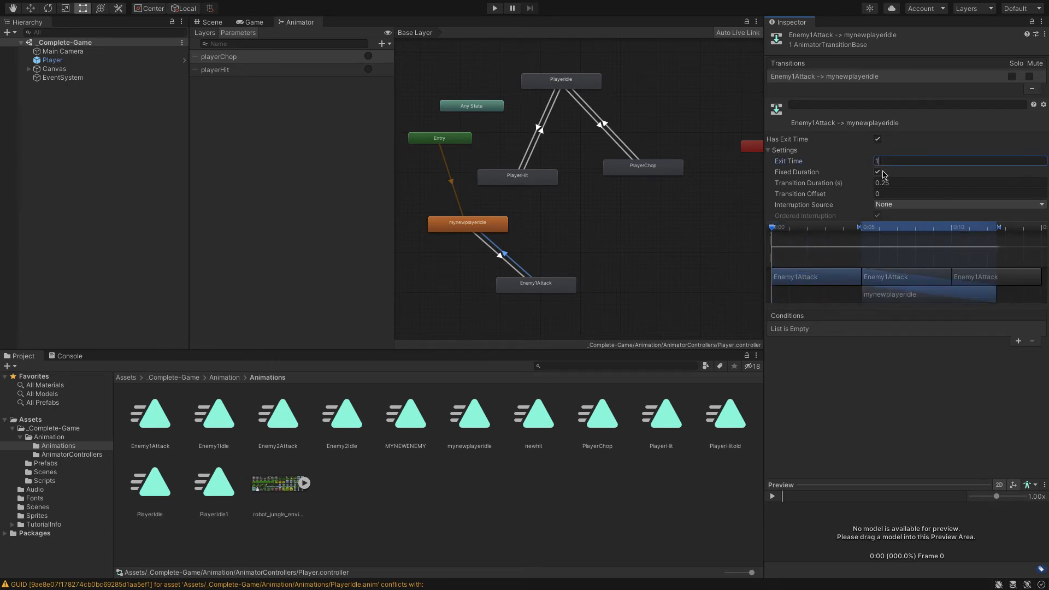
{"action": "left_click", "coordinate": [877, 172]}
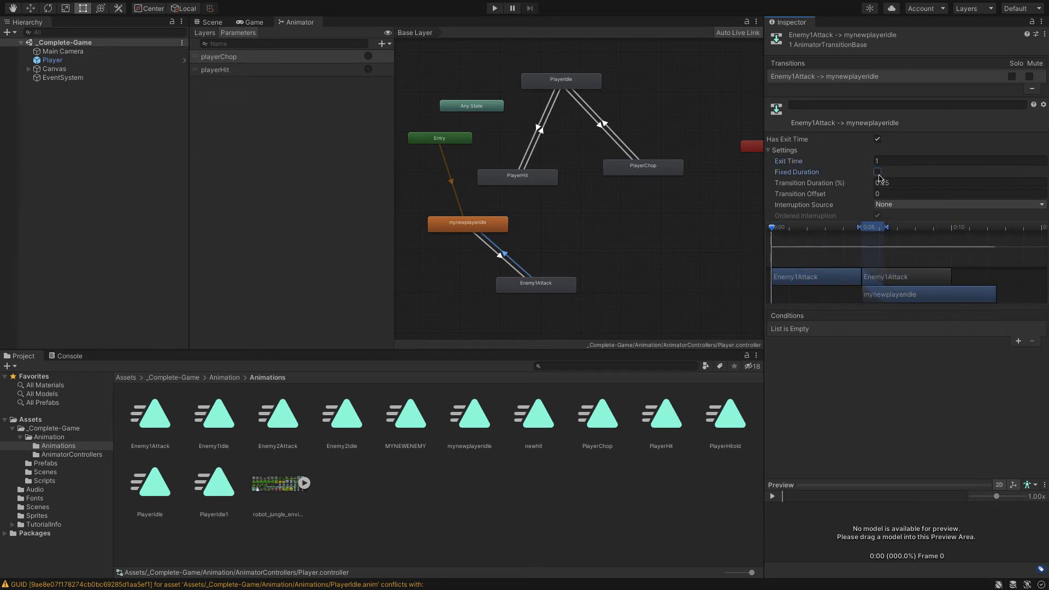
{"action": "left_click", "coordinate": [901, 182]}
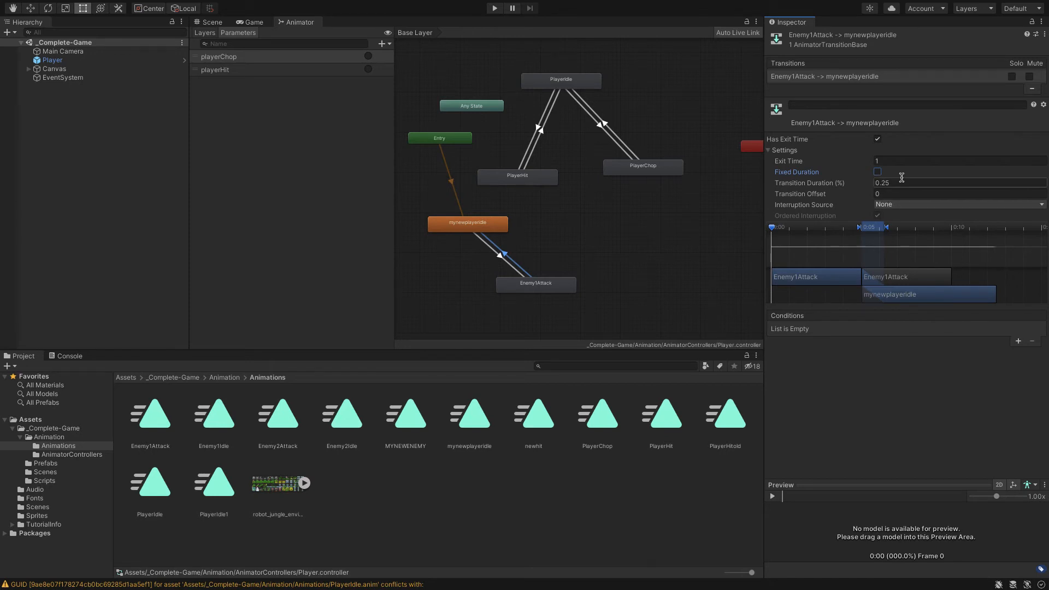
{"action": "type", "text": "0"}
{"action": "left_click", "coordinate": [897, 191]}
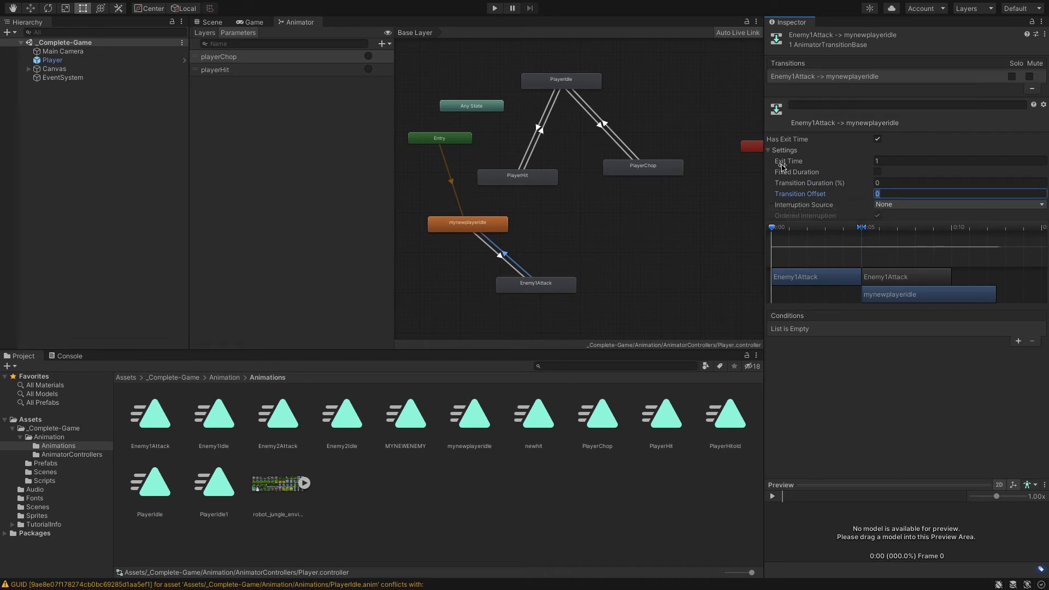
Play the game and guide the player through the walls and past the soda to the exit of the first level
{"action": "left_click", "coordinate": [494, 9]}
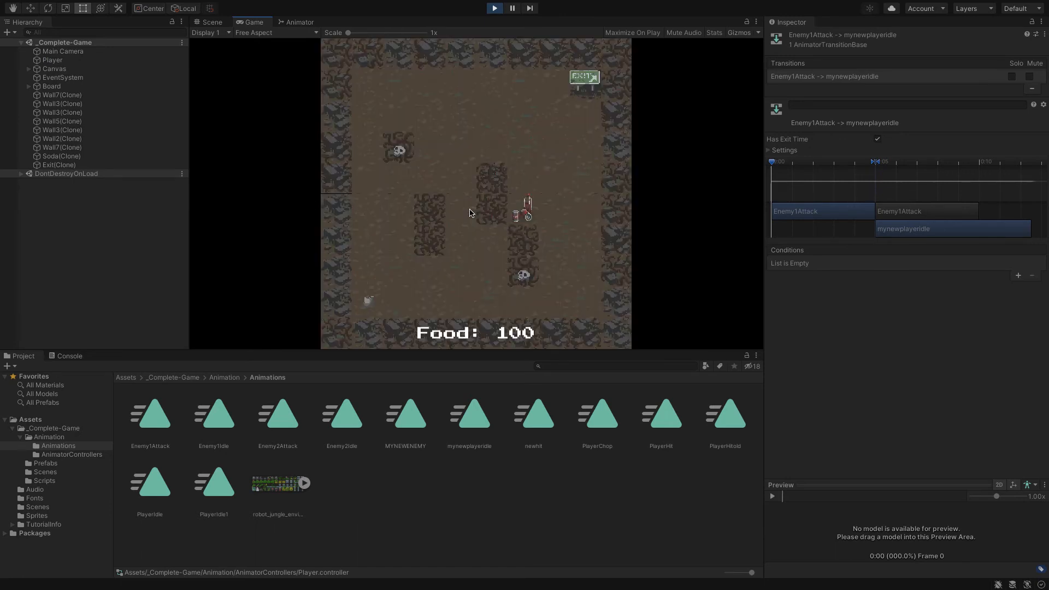
{"action": "key", "text": "Right"}
{"action": "key", "text": "Up"}
{"action": "key", "text": "Up"}
{"action": "key", "text": "Up"}
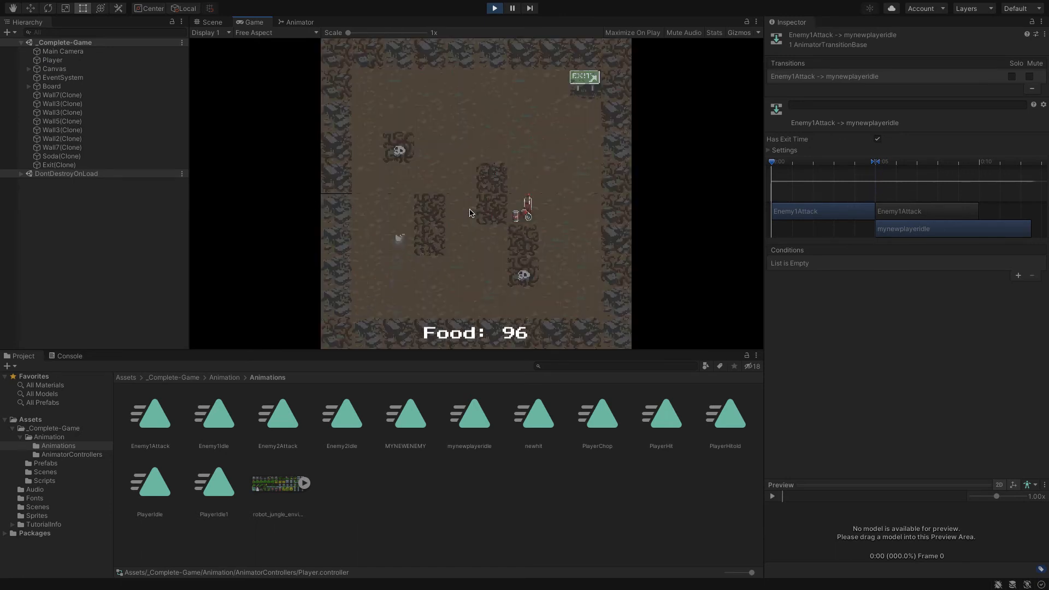
{"action": "key", "text": "Right"}
{"action": "key", "text": "Right"}
{"action": "key", "text": "Right"}
{"action": "key", "text": "Right"}
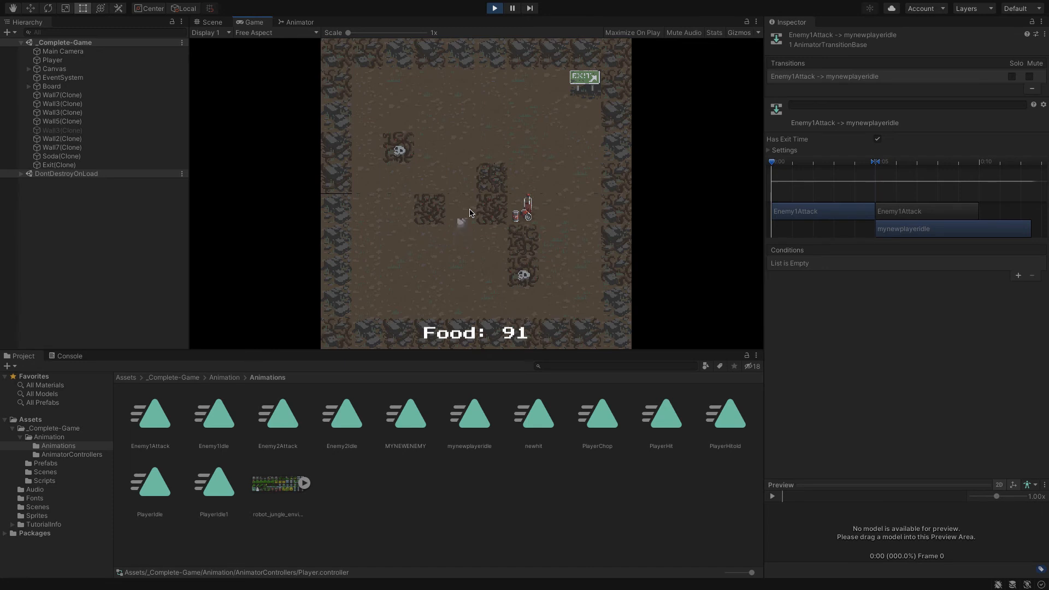
{"action": "key", "text": "Up"}
{"action": "key", "text": "Right"}
{"action": "key", "text": "Right"}
{"action": "key", "text": "Right"}
{"action": "key", "text": "Right"}
{"action": "key", "text": "Up"}
{"action": "key", "text": "Up"}
{"action": "key", "text": "Up"}
{"action": "key", "text": "Up"}
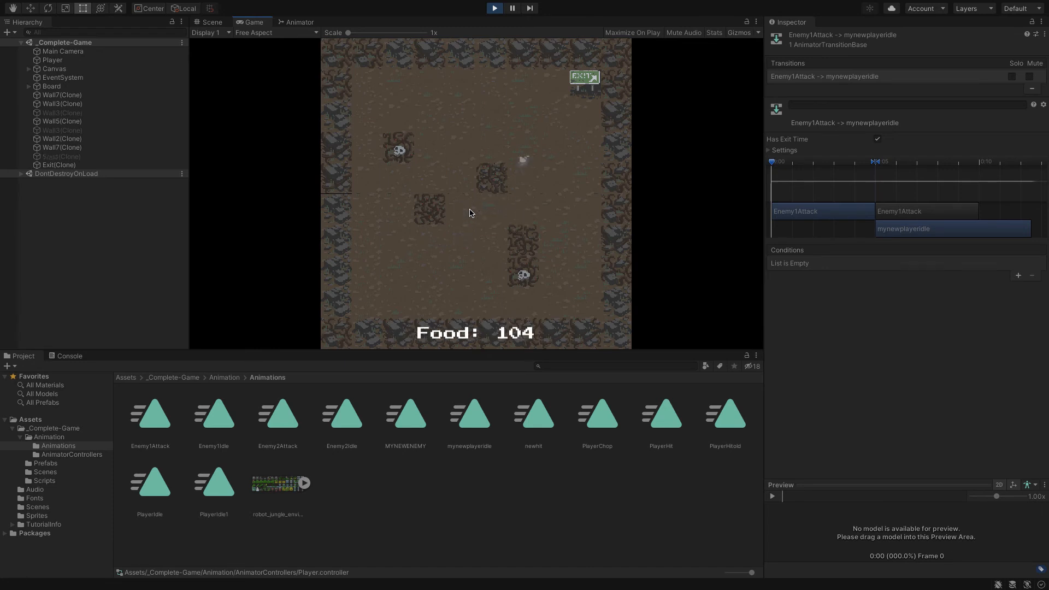
{"action": "key", "text": "Right"}
{"action": "key", "text": "Right"}
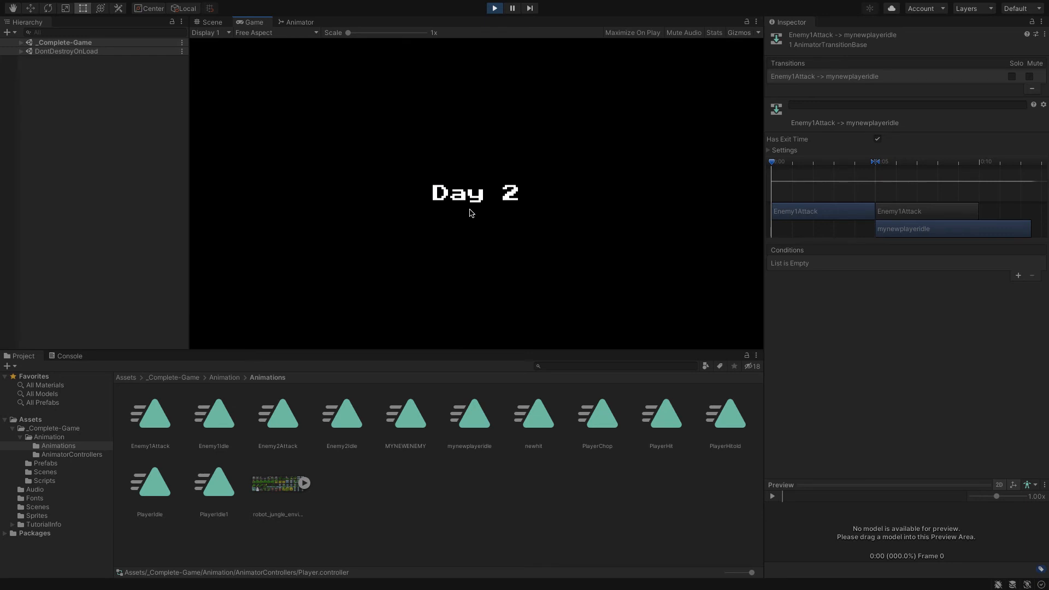
Walk the player up to the enemy in the Day 2 level to test the hit animation, and stop the game
{"action": "key", "text": "Left"}
{"action": "key", "text": "Down"}
{"action": "key", "text": "Down"}
{"action": "key", "text": "Down"}
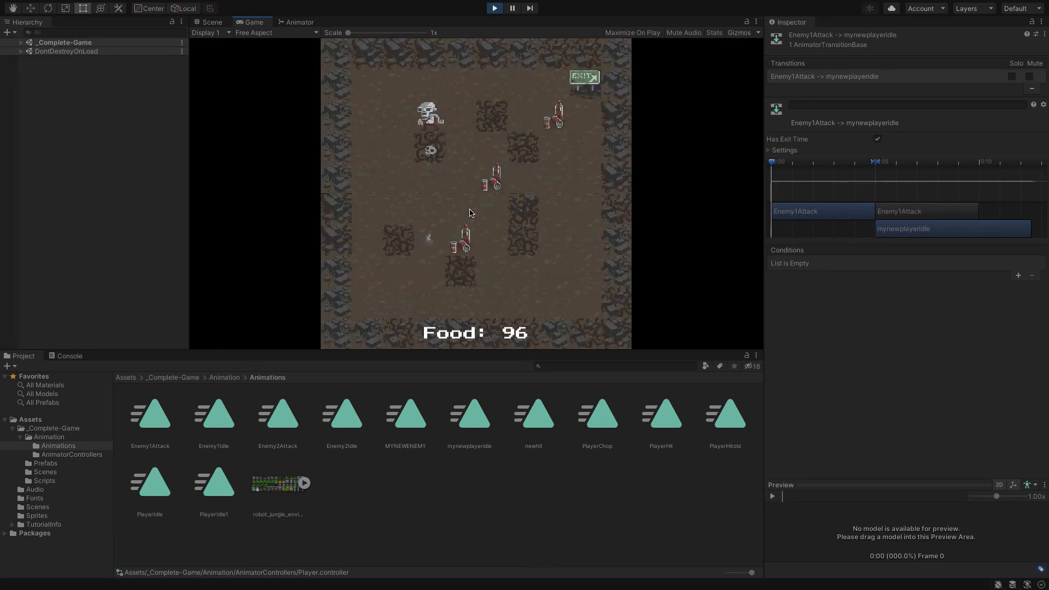
{"action": "key", "text": "Up"}
{"action": "key", "text": "Left"}
{"action": "key", "text": "Up"}
{"action": "key", "text": "Up"}
{"action": "key", "text": "Up"}
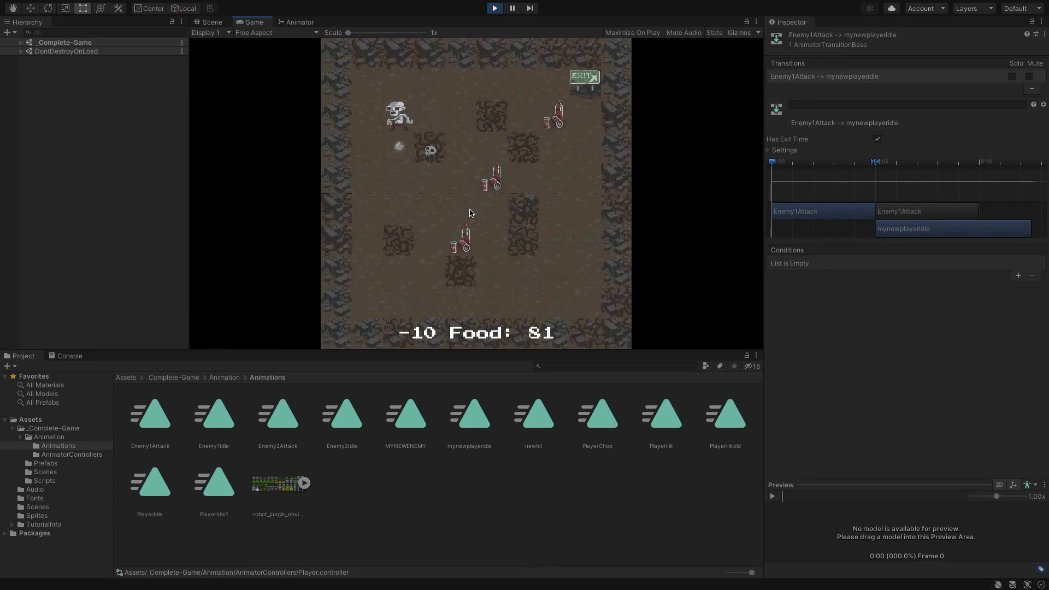
{"action": "key", "text": "Up"}
{"action": "key", "text": "Up"}
{"action": "key", "text": "Up"}
{"action": "key", "text": "Up"}
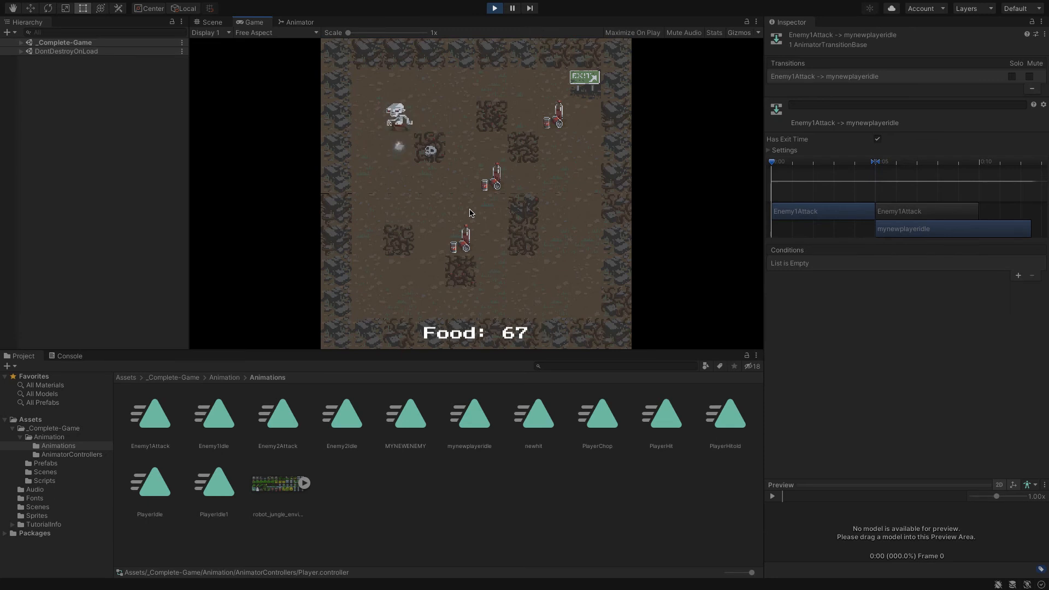
{"action": "key", "text": "Up"}
{"action": "key", "text": "Up"}
{"action": "key", "text": "Up"}
{"action": "key", "text": "Up"}
{"action": "key", "text": "Up"}
{"action": "key", "text": "Down"}
{"action": "key", "text": "Right"}
{"action": "key", "text": "Right"}
{"action": "key", "text": "Right"}
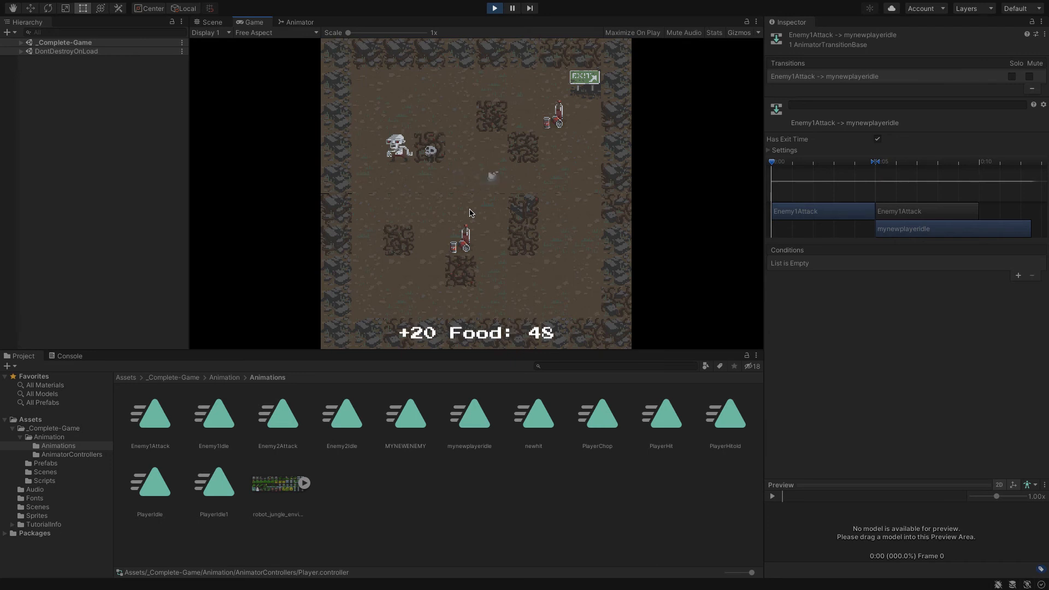
{"action": "key", "text": "ctrl+p"}
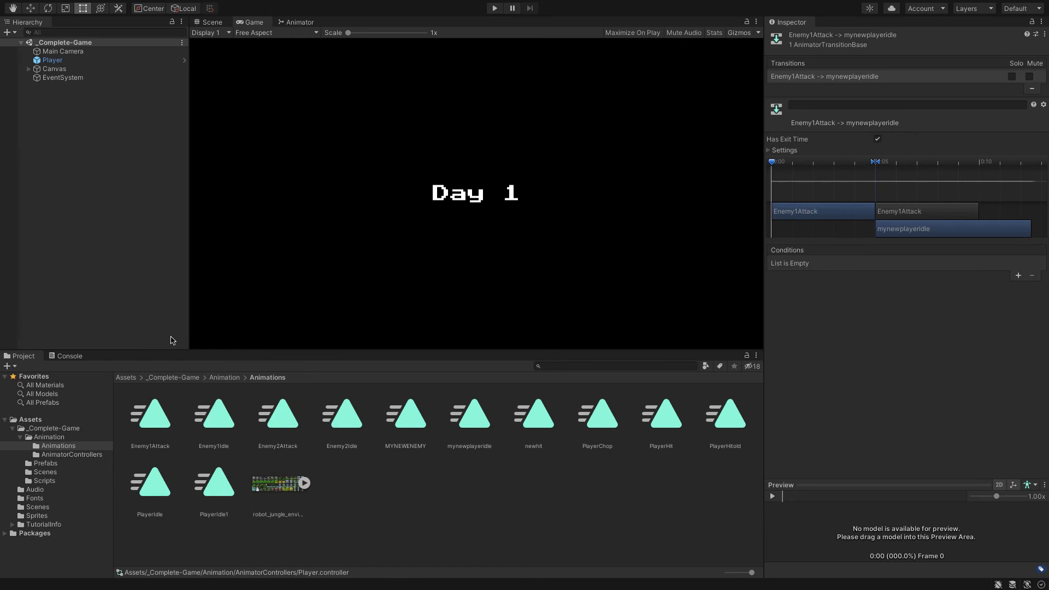
Add the Enemy1 prefab from the Prefabs folder to the _Complete-Game scene
{"action": "left_click", "coordinate": [54, 464]}
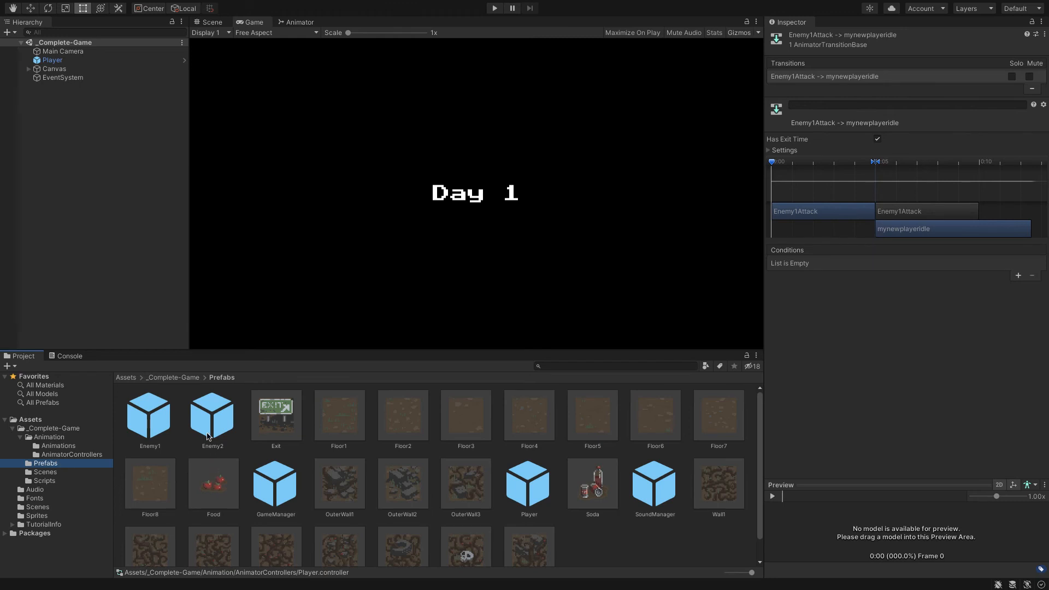
{"action": "left_click", "coordinate": [167, 431]}
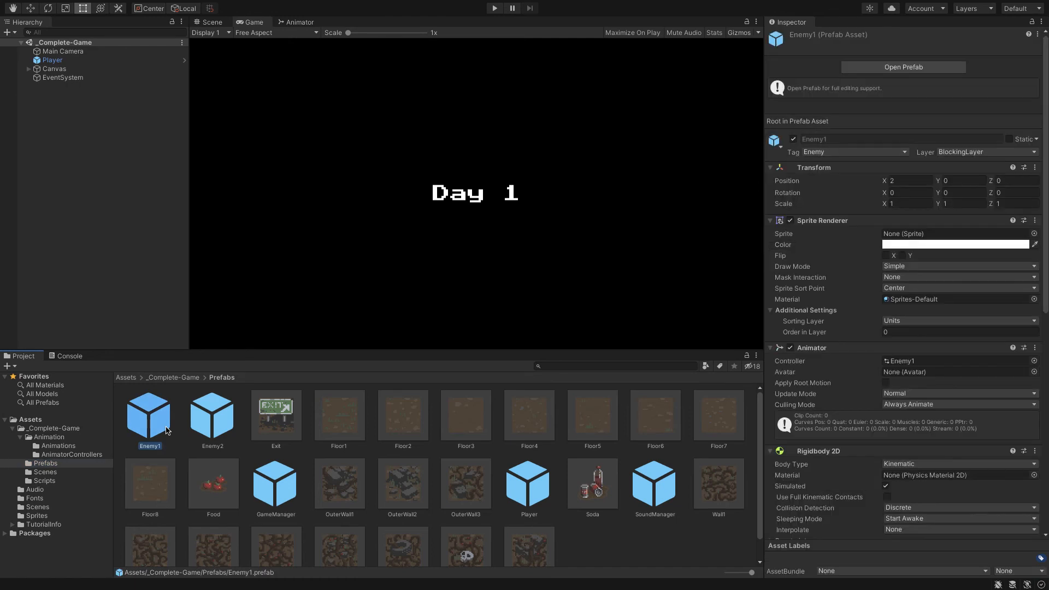
{"action": "left_click_drag", "start_coordinate": [168, 431], "coordinate": [82, 206]}
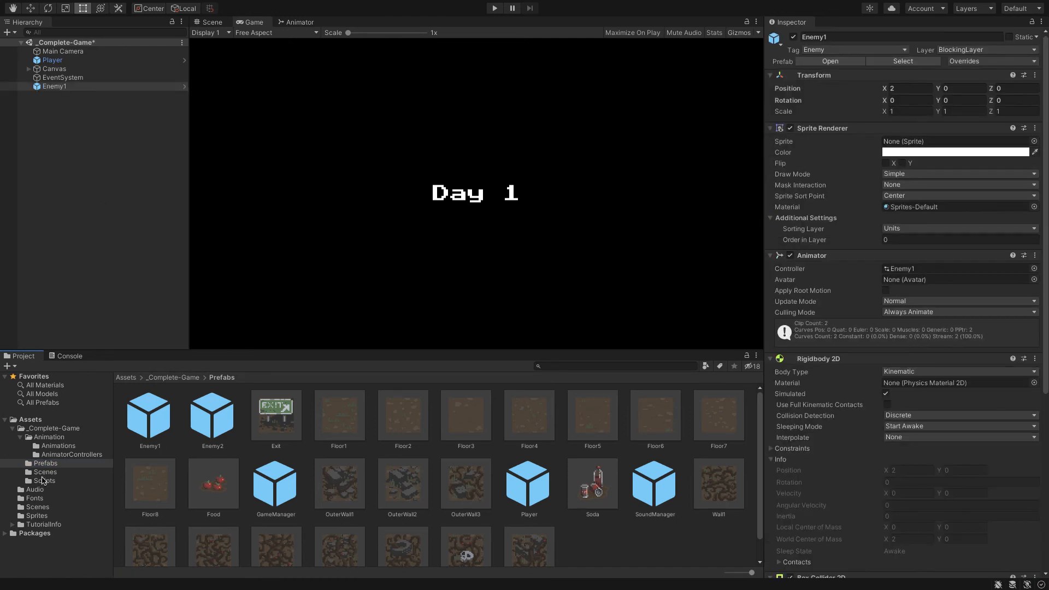
Start a new animation on Enemy1 from the sprites robot_jungle_enviroment_32, 33 and 34 in the Sprites folder
{"action": "left_click", "coordinate": [35, 516]}
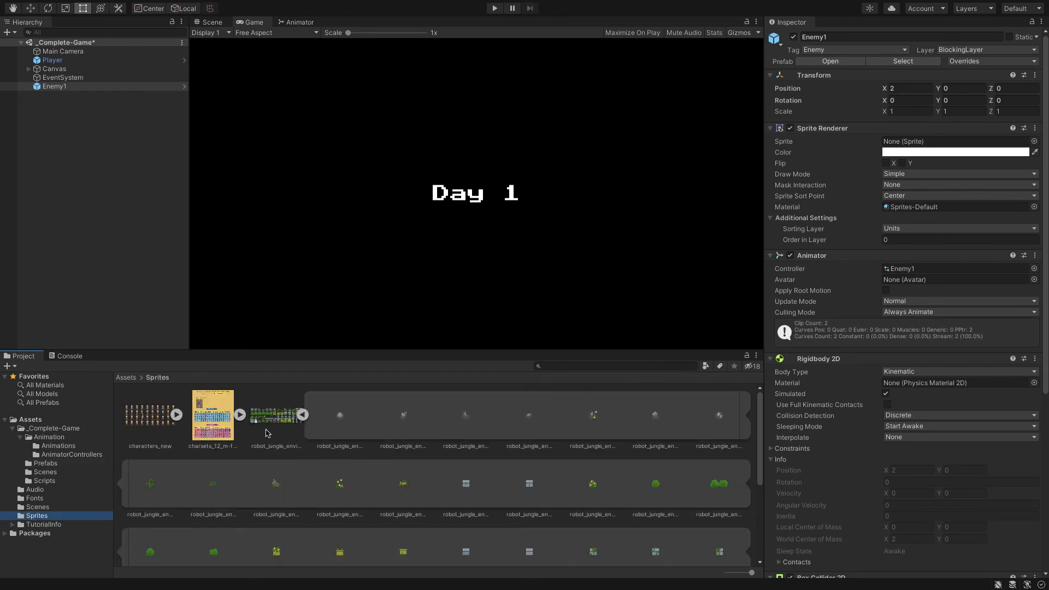
{"action": "left_click", "coordinate": [342, 484]}
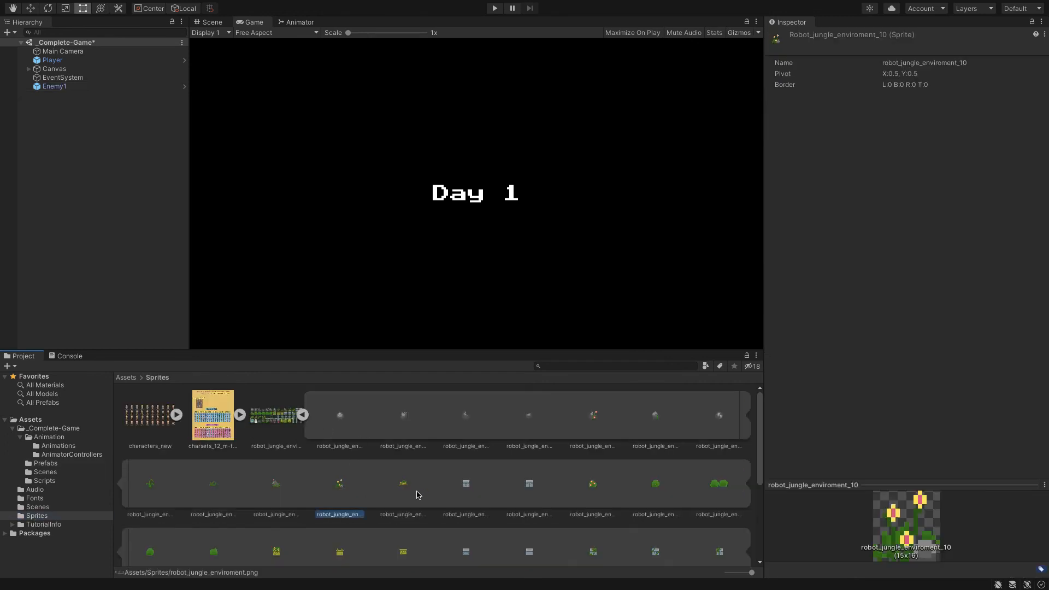
{"action": "left_click", "coordinate": [450, 492]}
{"action": "scroll", "coordinate": [385, 484], "scroll_direction": "down", "scroll_amount": 3}
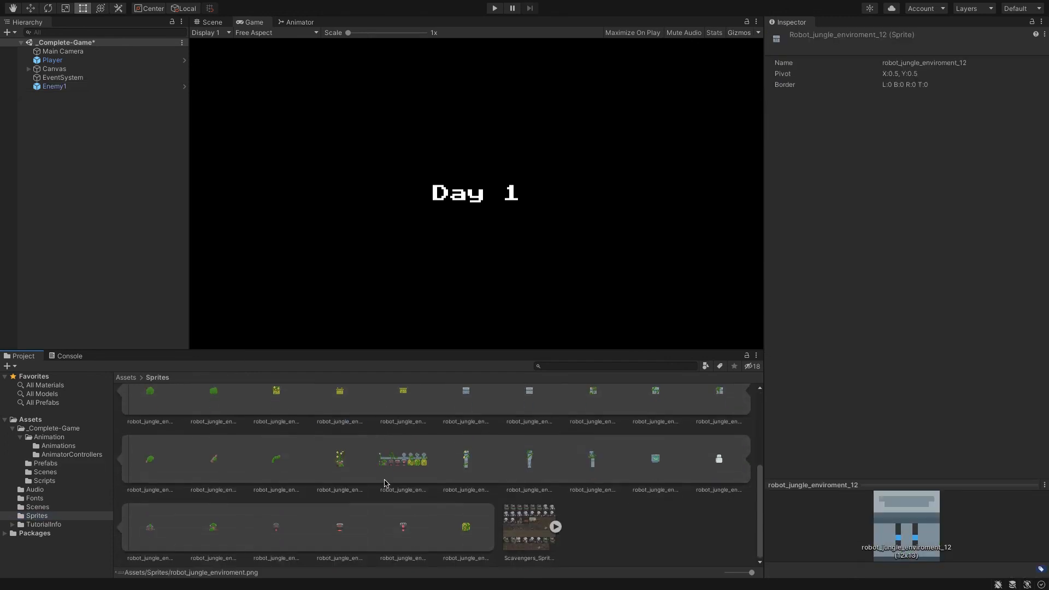
{"action": "left_click", "coordinate": [471, 465]}
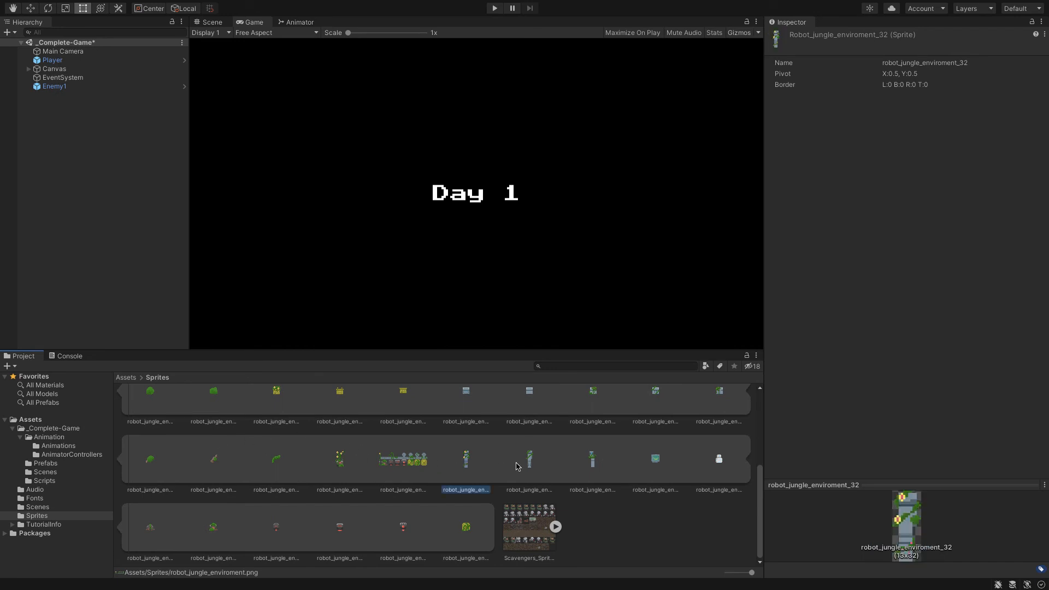
{"action": "left_click", "coordinate": [534, 470], "text": "ctrl"}
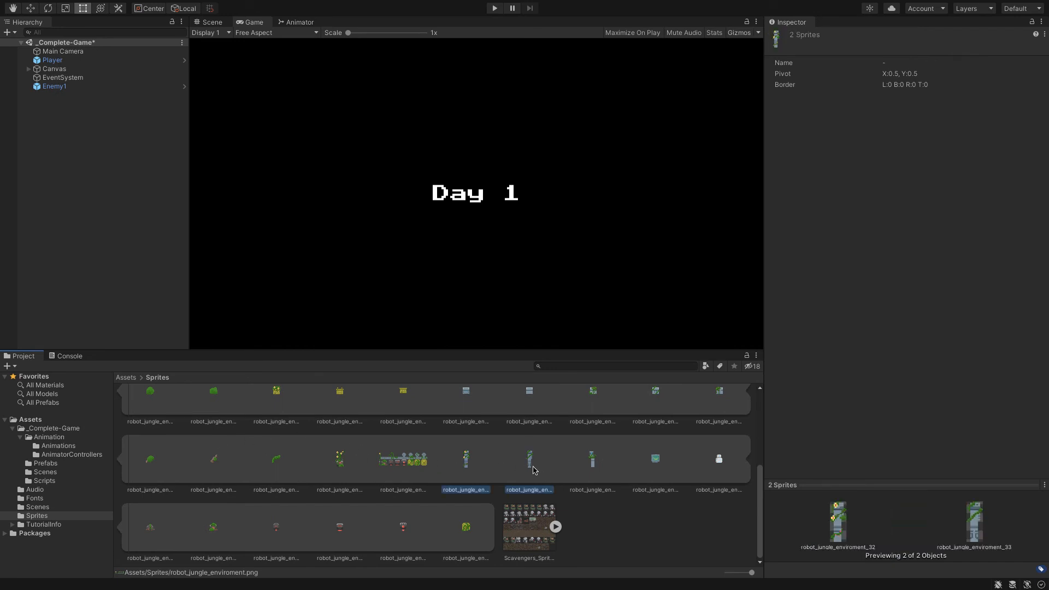
{"action": "left_click", "coordinate": [593, 471], "text": "ctrl"}
{"action": "left_click_drag", "start_coordinate": [595, 470], "coordinate": [74, 86]}
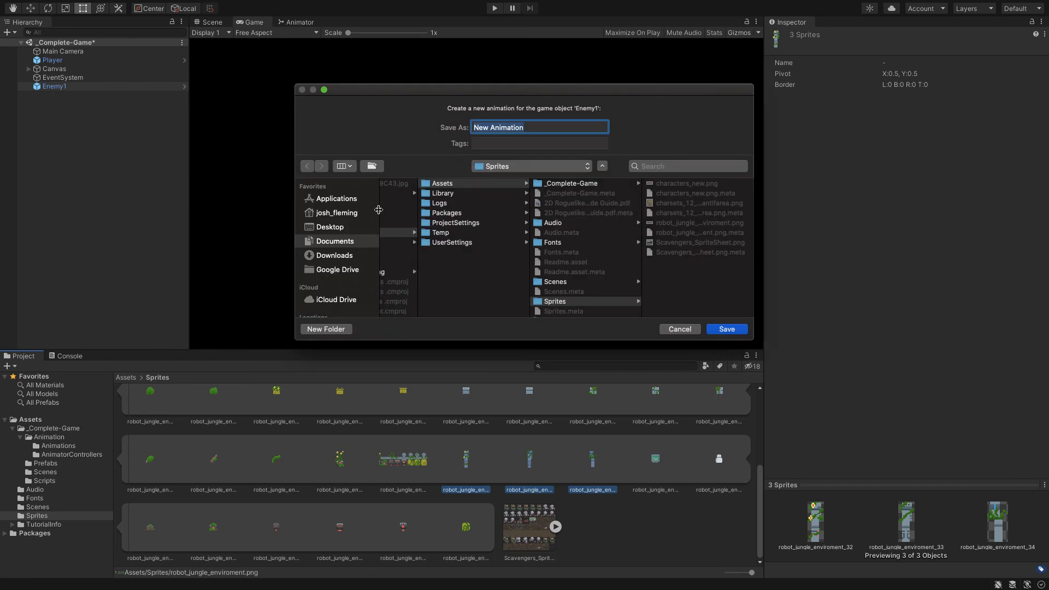
Save the new animation as mynewenemyidle in the _Complete-Game/Animation/Animations folder
{"action": "type", "text": "mynewenemyidle"}
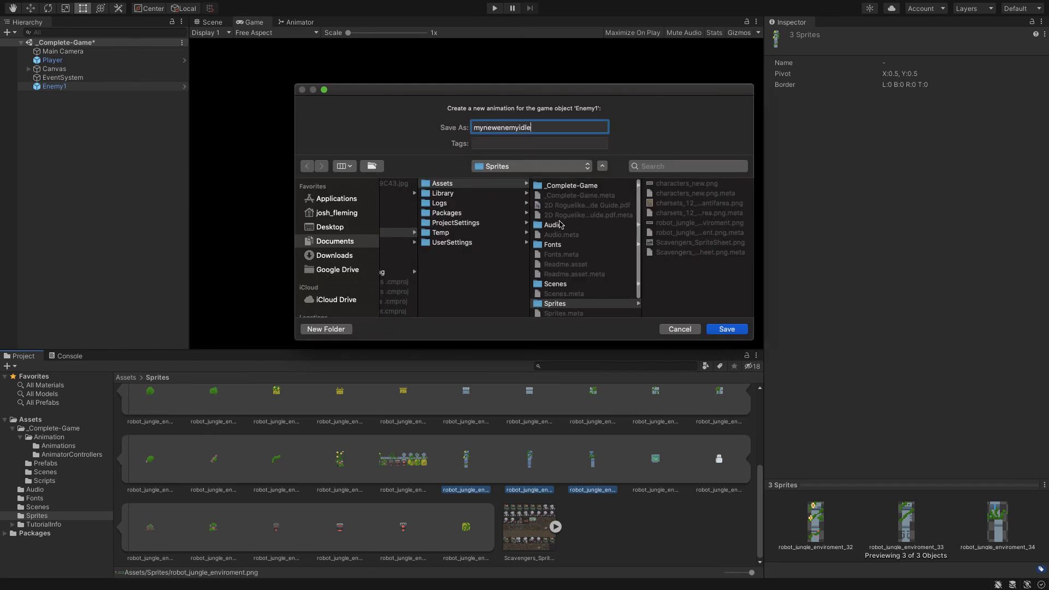
{"action": "left_click", "coordinate": [597, 184]}
{"action": "left_click", "coordinate": [665, 206]}
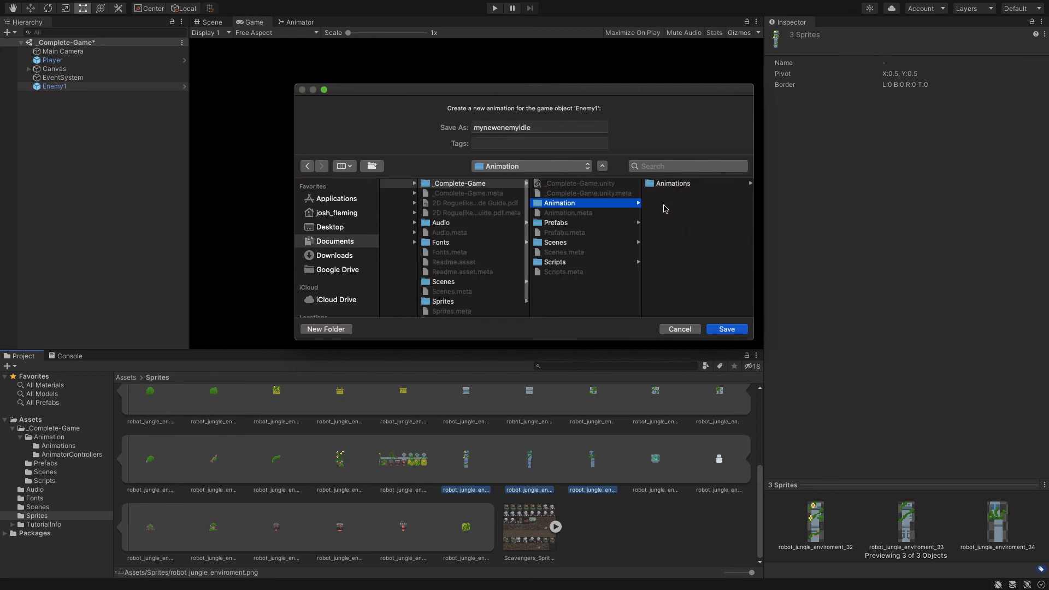
{"action": "left_click", "coordinate": [676, 186]}
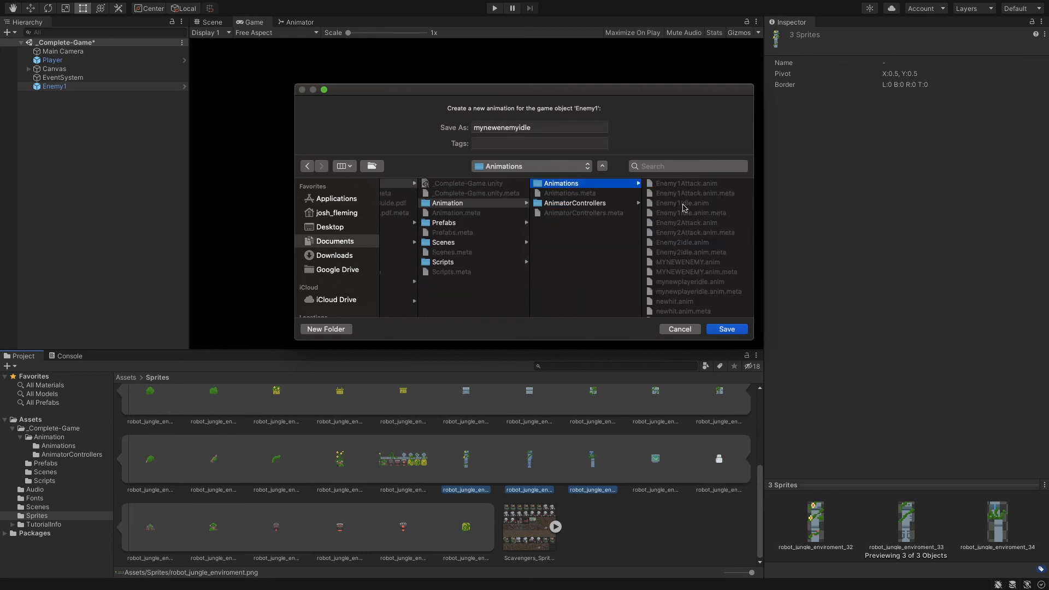
{"action": "left_click", "coordinate": [715, 330]}
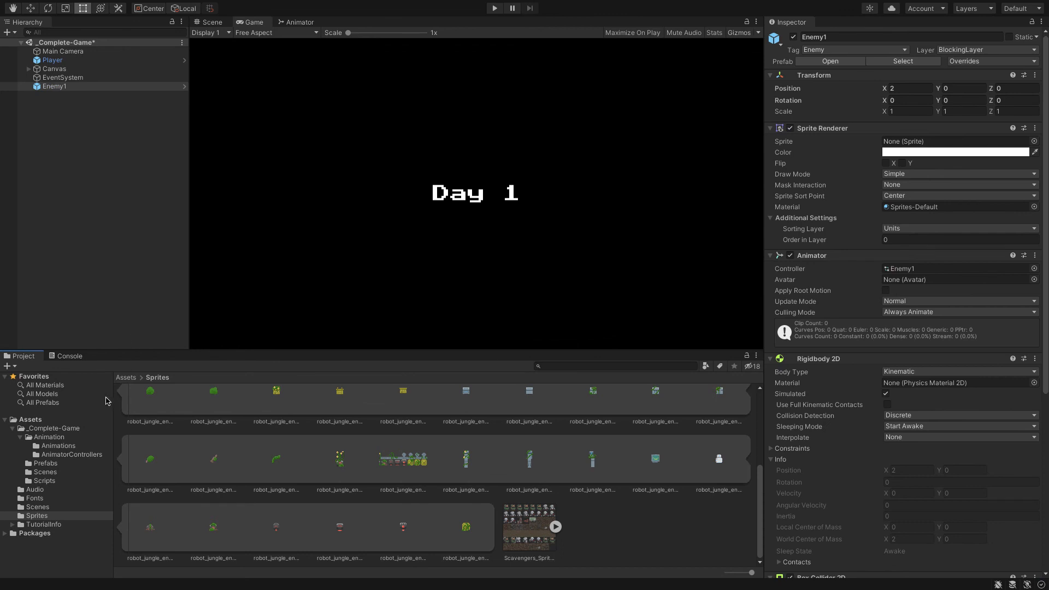
Open the Enemy1 animator controller and spread out the Enemy1Idle and Enemy1Attack states so their transitions are clear
{"action": "left_click", "coordinate": [46, 455]}
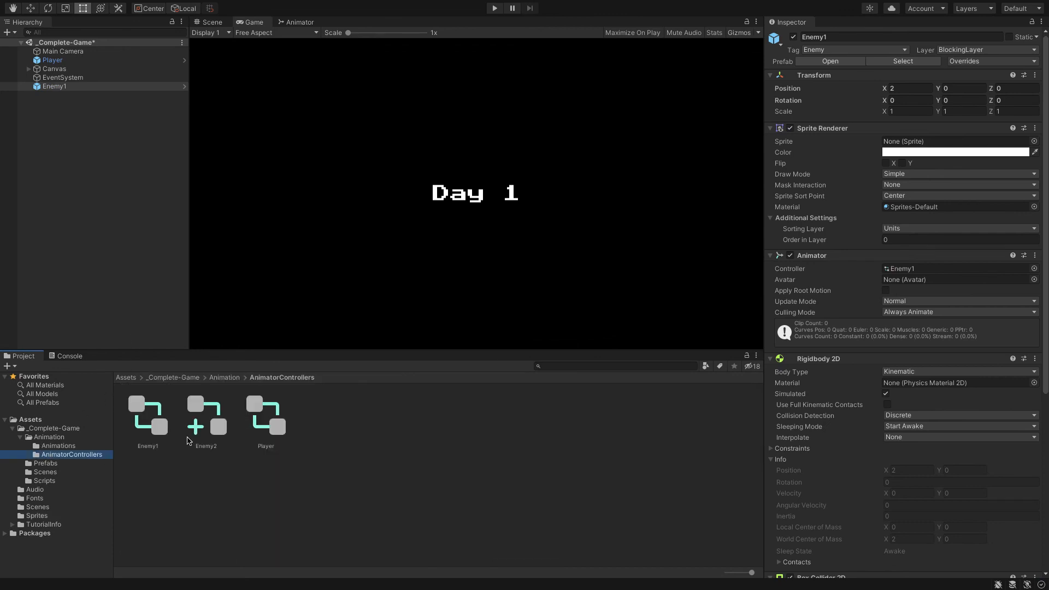
{"action": "left_click", "coordinate": [152, 420]}
{"action": "double_click", "coordinate": [153, 419]}
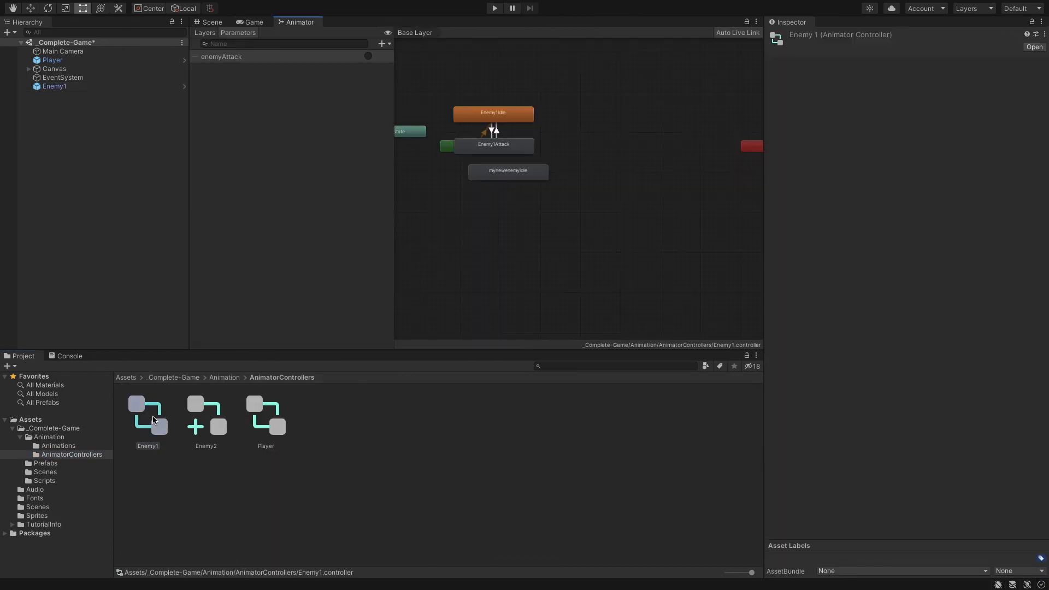
{"action": "left_click_drag", "start_coordinate": [490, 148], "coordinate": [564, 136]}
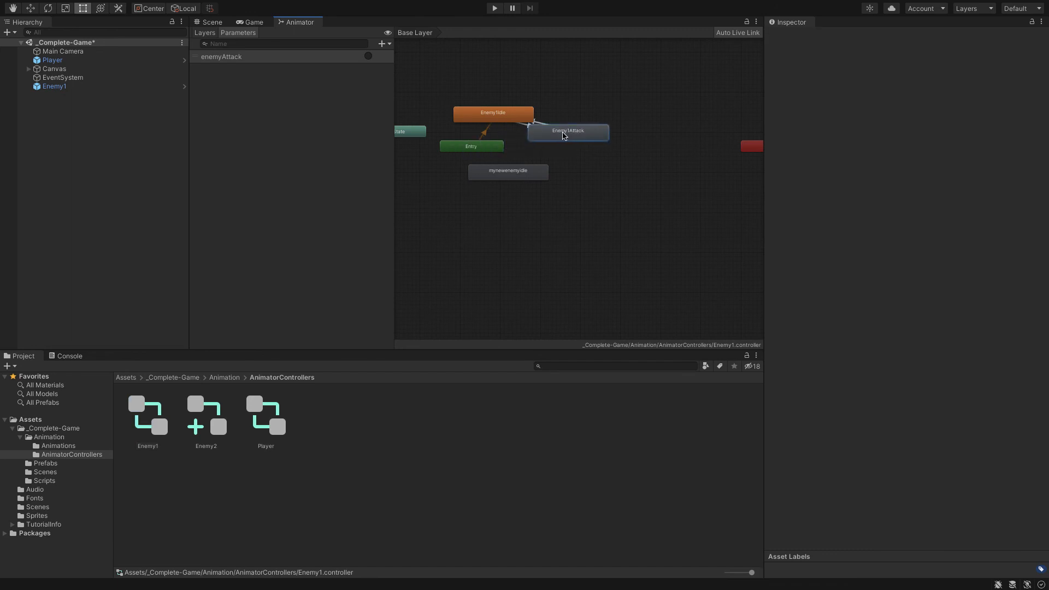
{"action": "left_click_drag", "start_coordinate": [502, 119], "coordinate": [489, 80]}
{"action": "left_click_drag", "start_coordinate": [552, 129], "coordinate": [608, 136]}
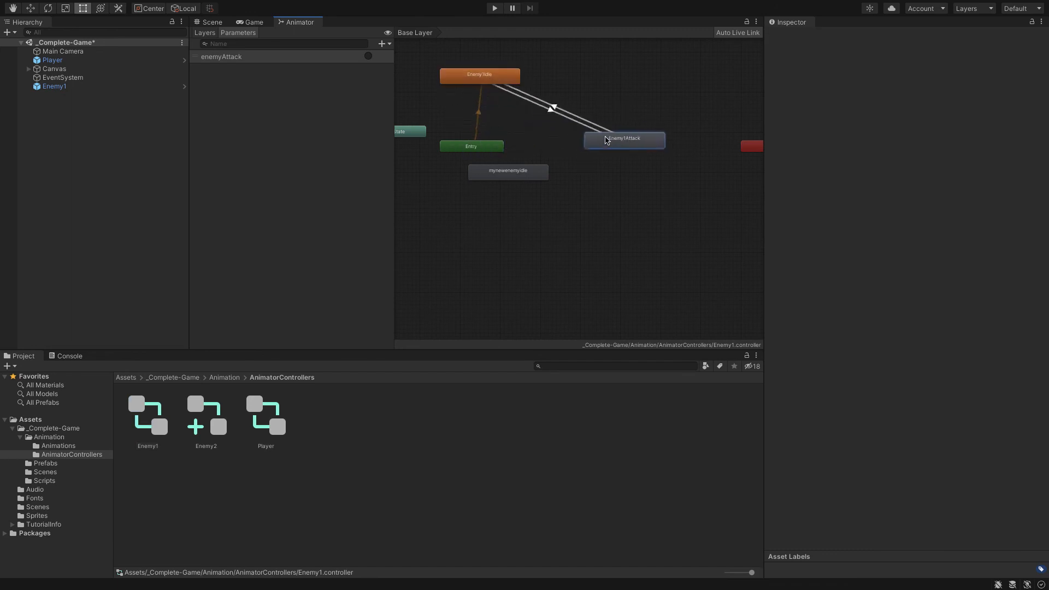
{"action": "left_click_drag", "start_coordinate": [499, 85], "coordinate": [539, 80]}
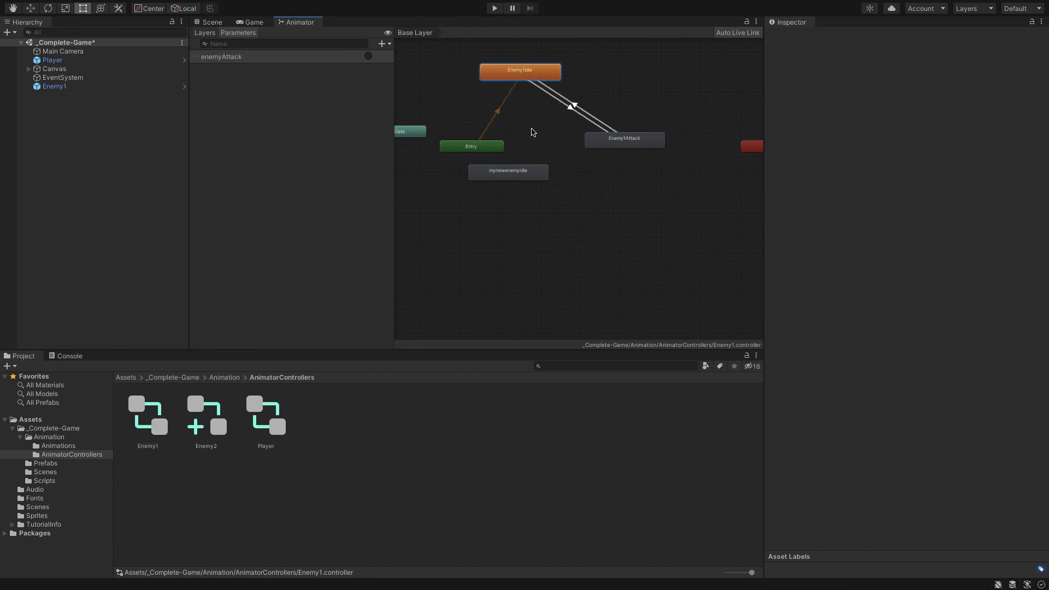
Move the mynewenemyidle state clear of the others and set it as the layer default state
{"action": "left_click_drag", "start_coordinate": [517, 166], "coordinate": [544, 191]}
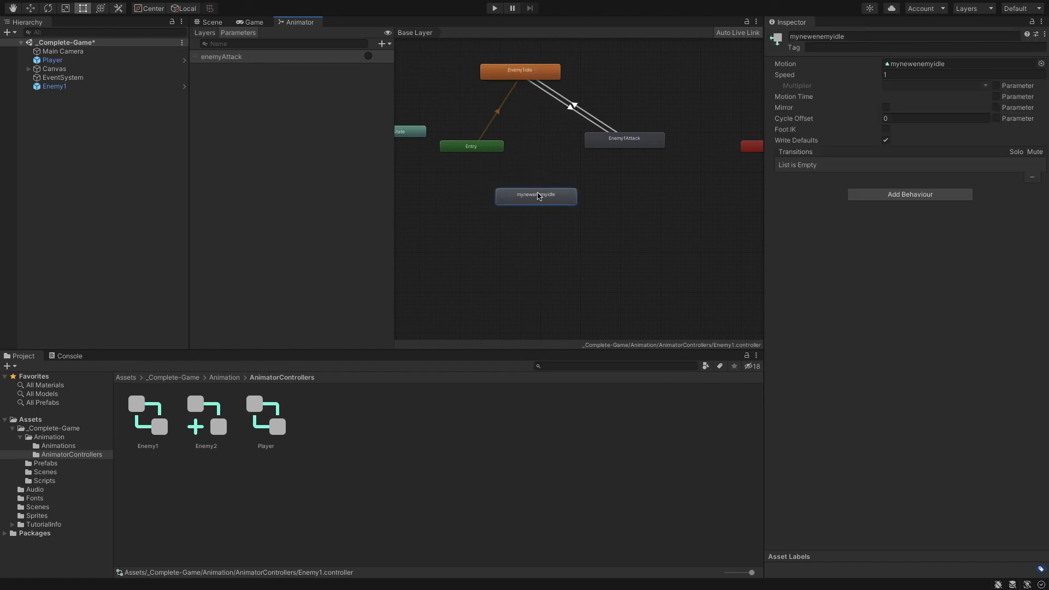
{"action": "right_click", "coordinate": [537, 195]}
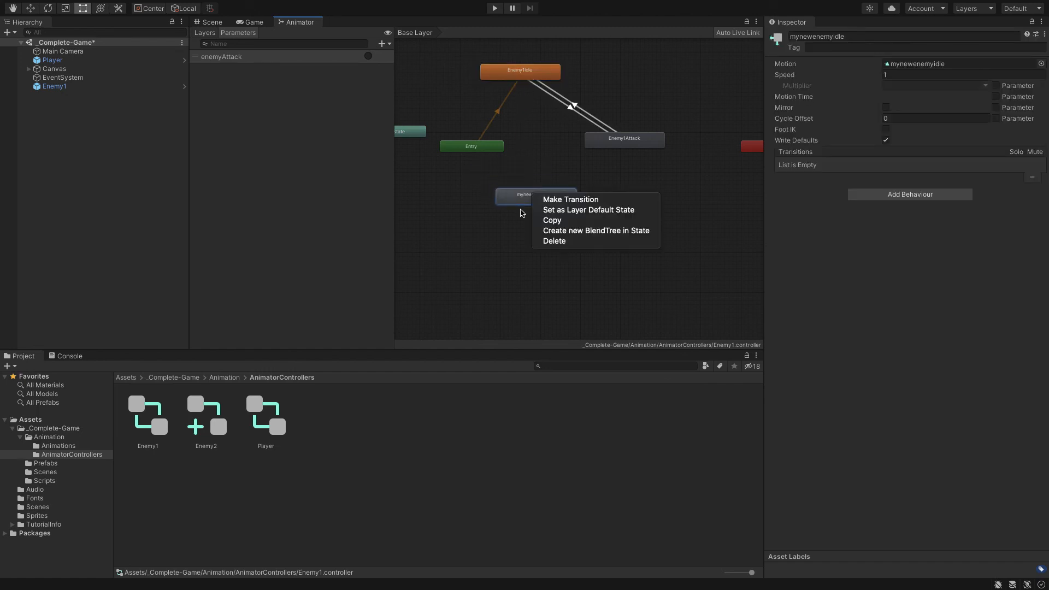
{"action": "left_click", "coordinate": [552, 212]}
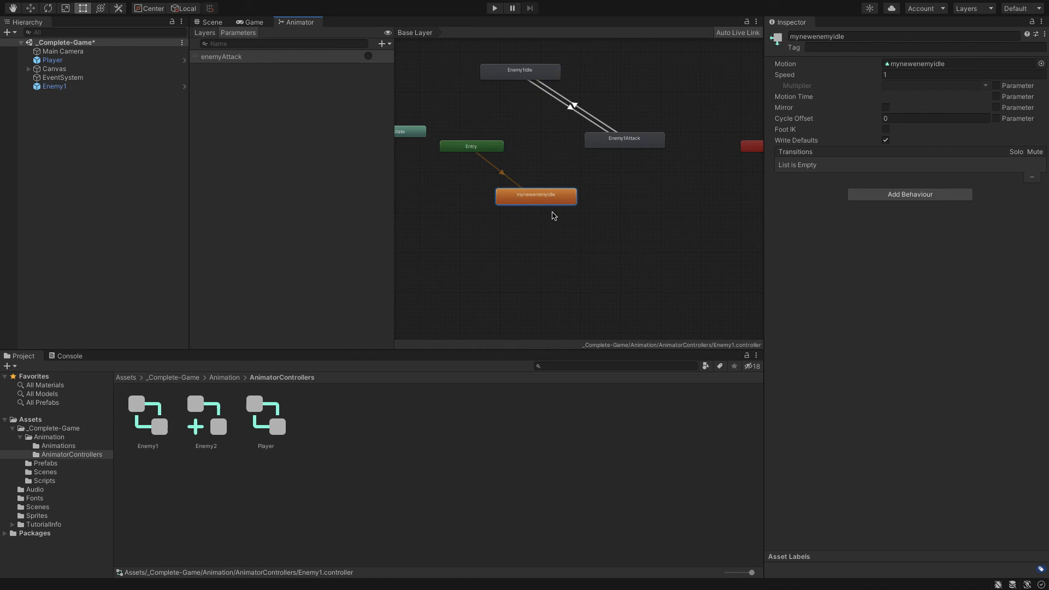
Play the game and move the player around and into the new enemy on Day 1 to test its idle animation
{"action": "left_click", "coordinate": [488, 9]}
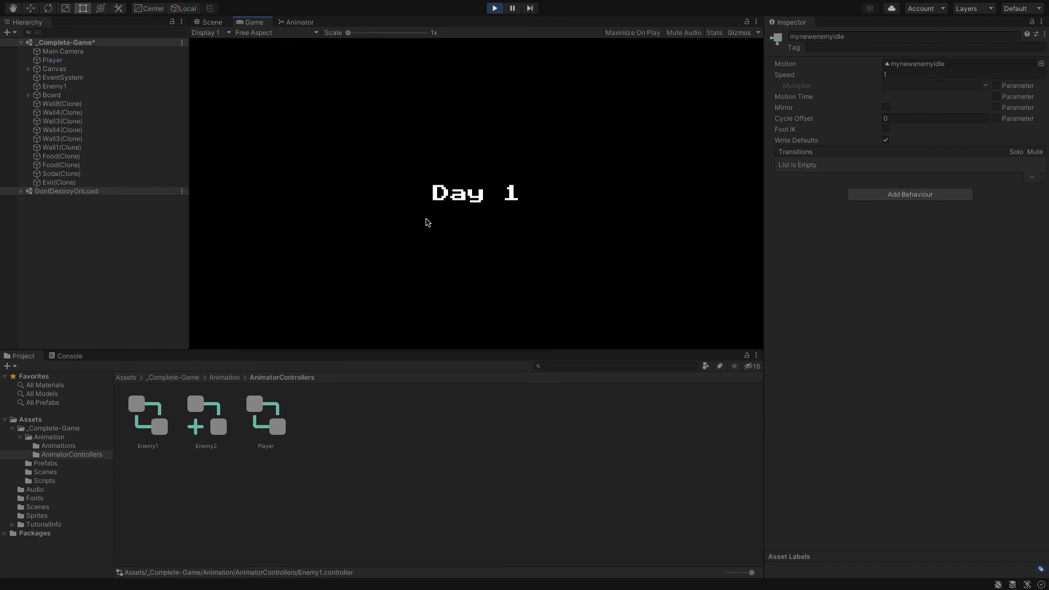
{"action": "key", "text": "Right"}
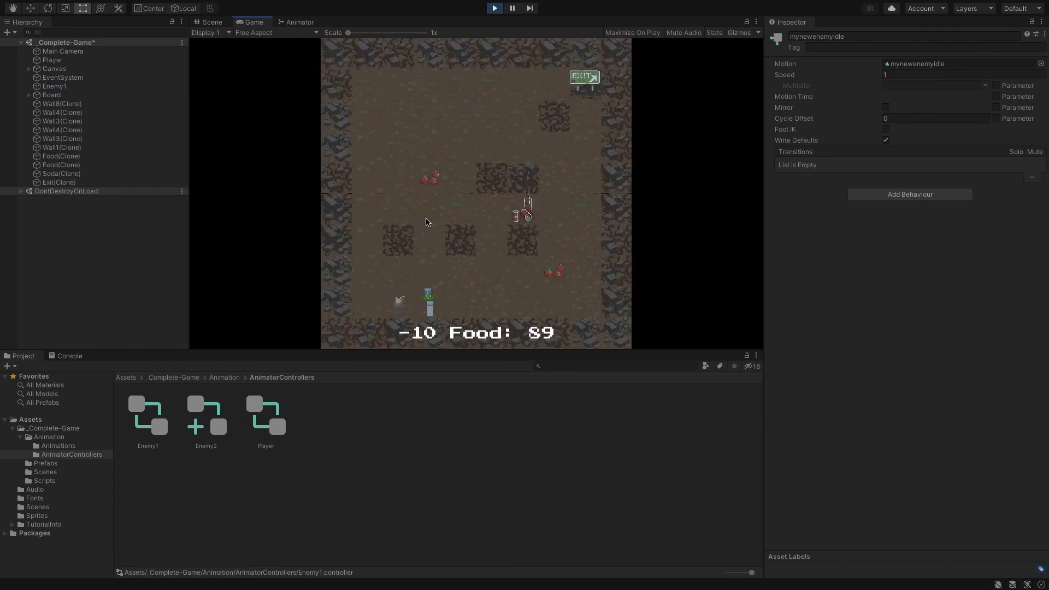
{"action": "key", "text": "Up"}
{"action": "key", "text": "Right"}
{"action": "key", "text": "Down"}
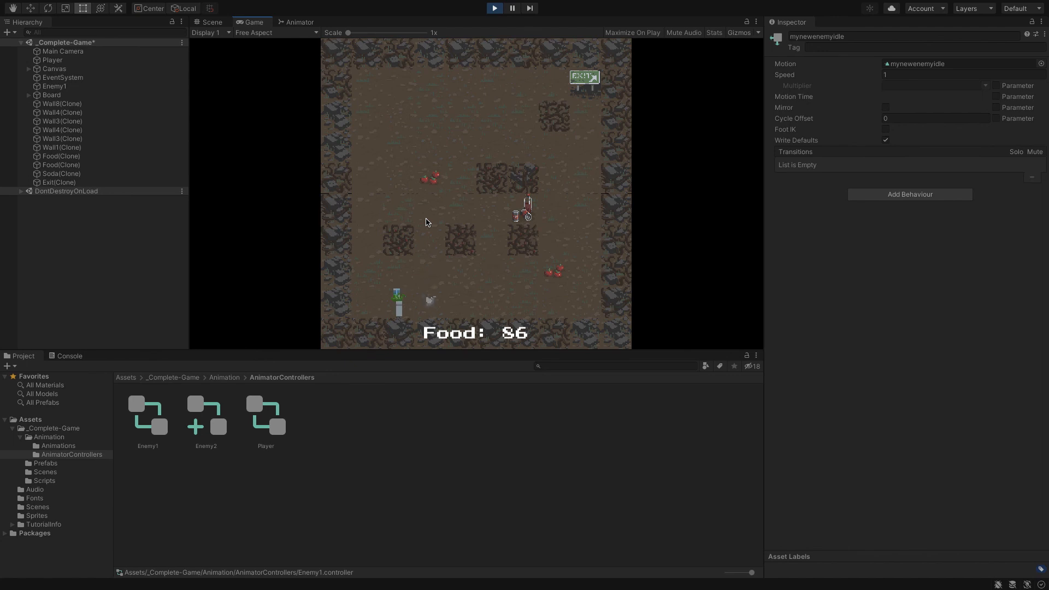
{"action": "key", "text": "Left"}
{"action": "key", "text": "Left"}
{"action": "key", "text": "Left"}
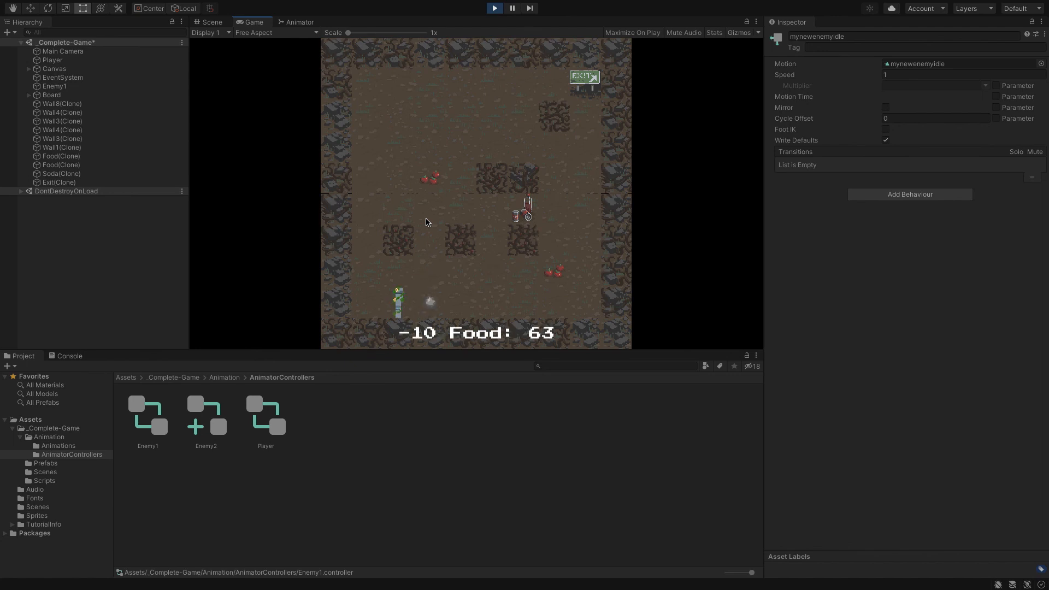
Walk the player away from the enemy to the nearby food and onward to check the enemy's animation while it follows
{"action": "key", "text": "Right"}
{"action": "key", "text": "Right"}
{"action": "key", "text": "Right"}
{"action": "key", "text": "Right"}
{"action": "key", "text": "Up"}
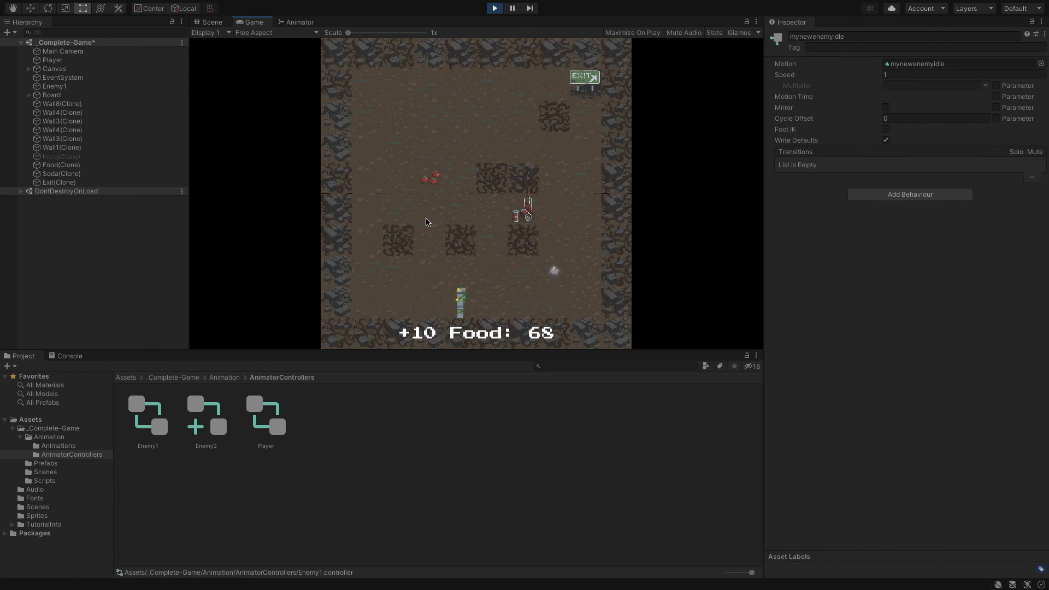
{"action": "key", "text": "Right"}
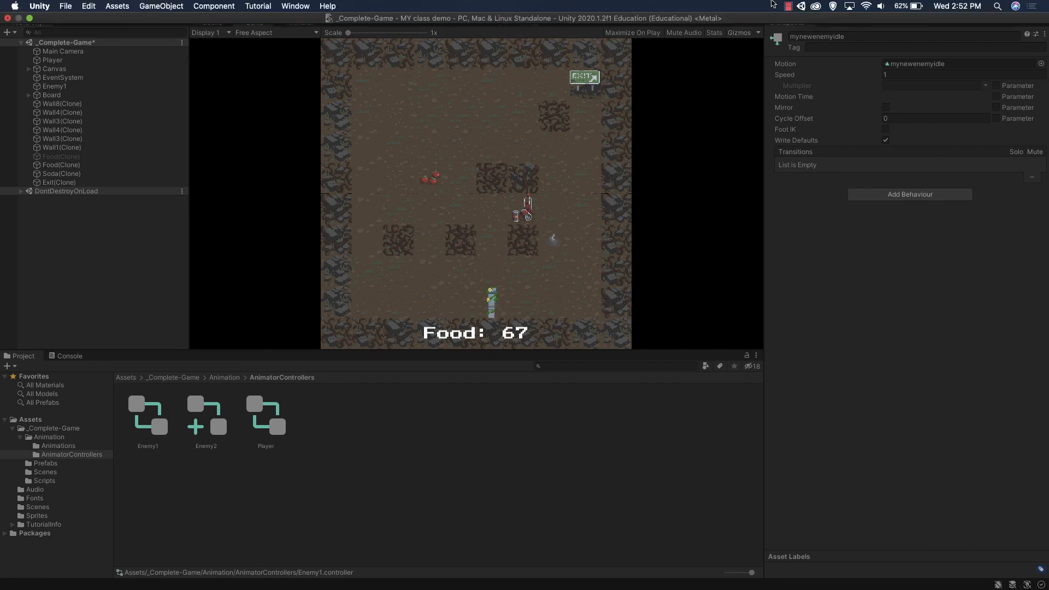